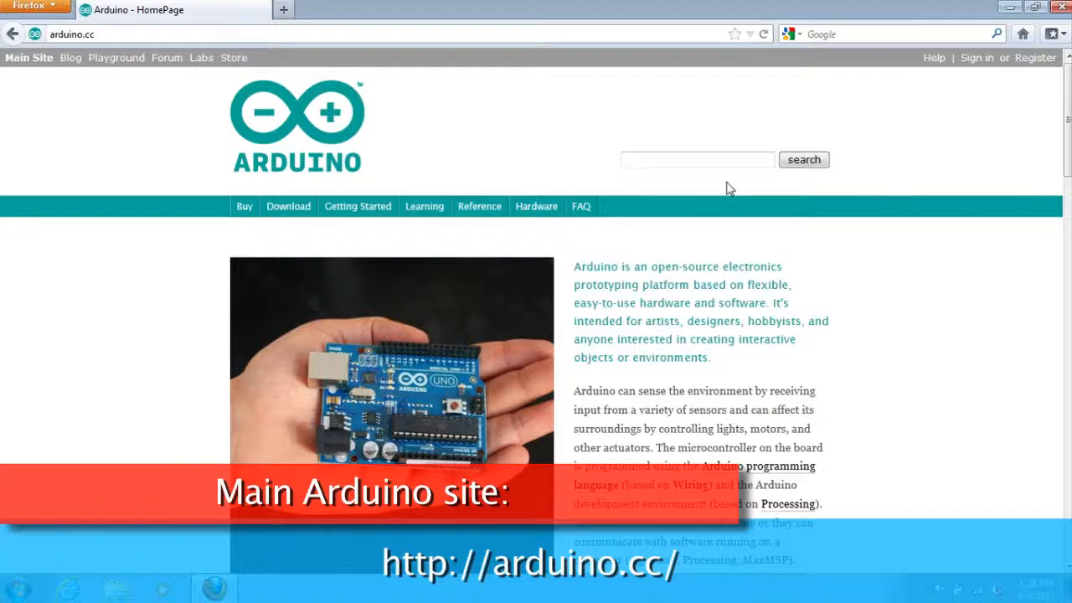
Download the Windows version of Arduino 1.0.1 from the Arduino software page, saving the zip file
left_click(285, 208)
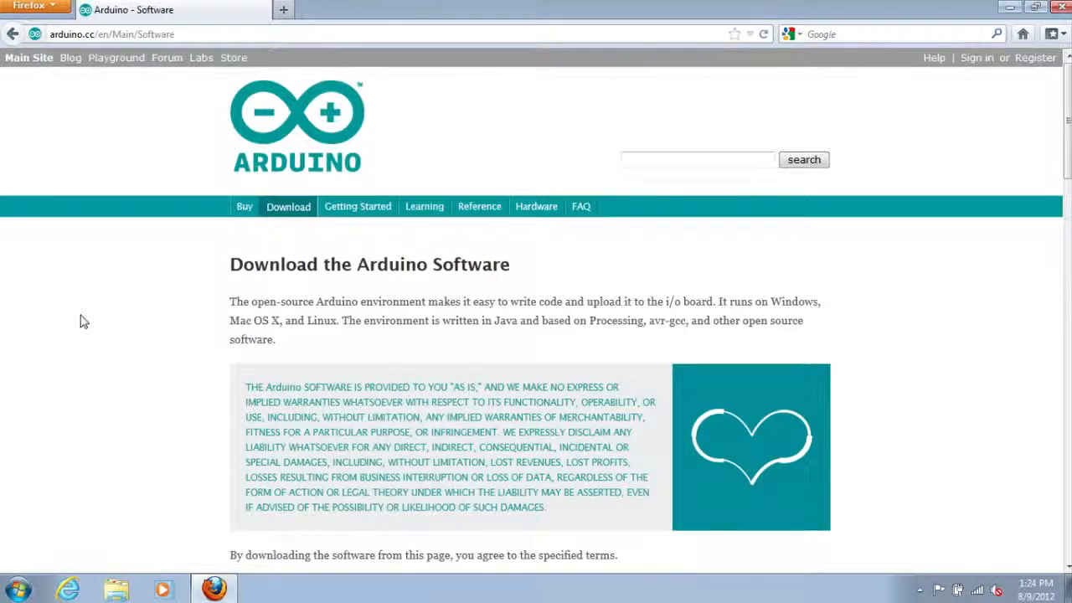
scroll(83, 322, "down", 5)
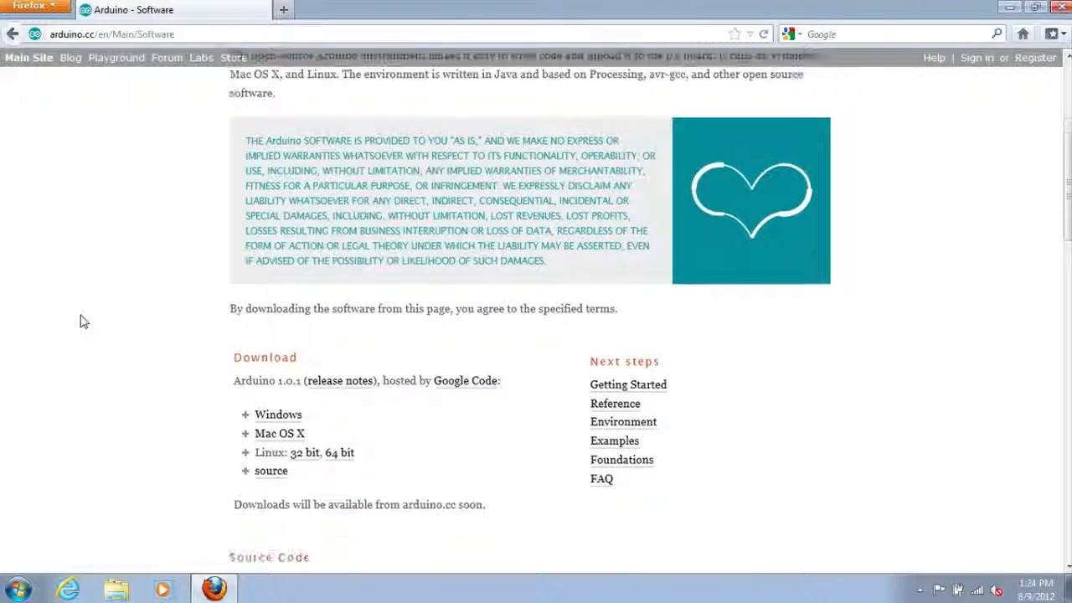
scroll(83, 322, "down", 3)
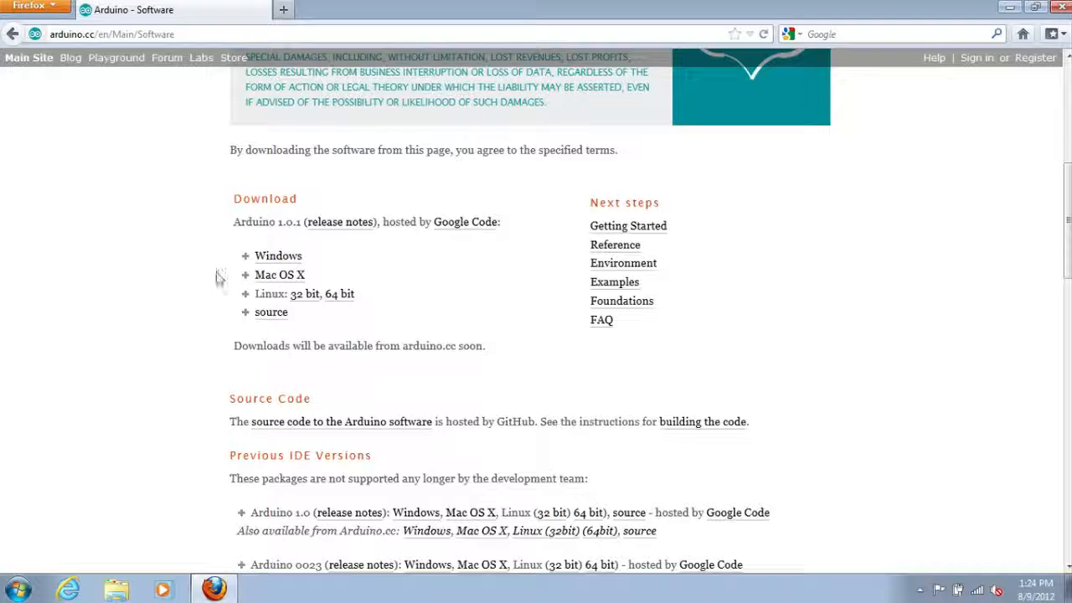
left_click(267, 261)
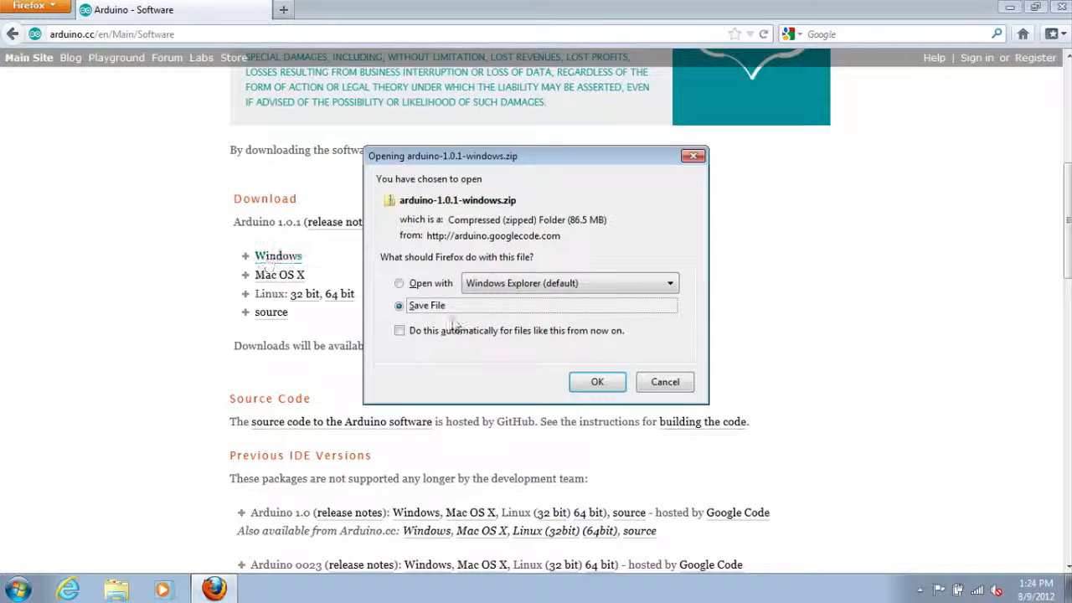
left_click(596, 381)
left_click_drag(799, 282, 692, 240)
left_click(709, 256)
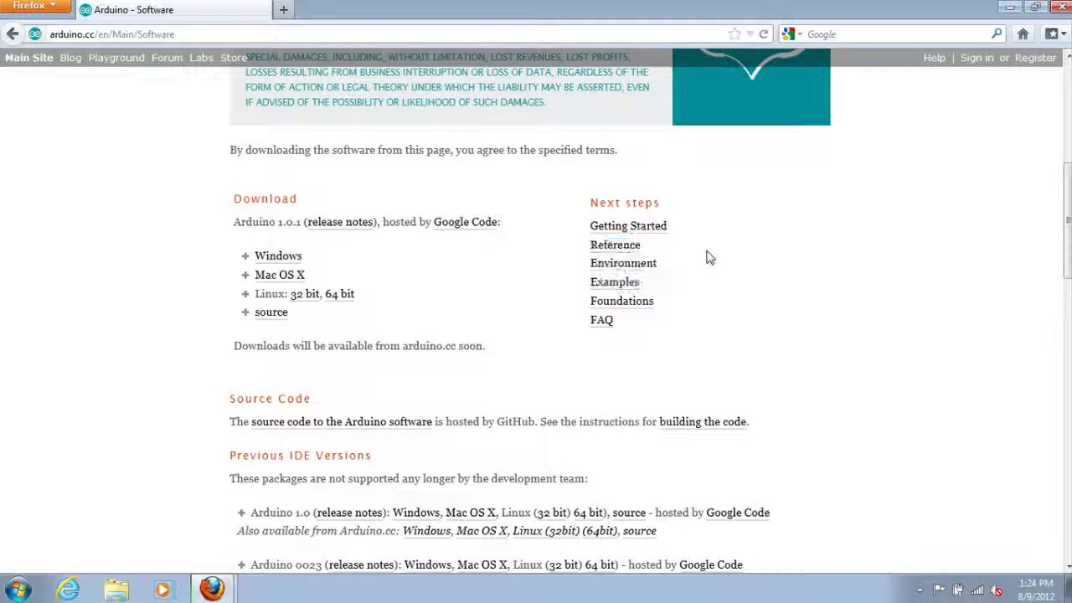
Open the Windows Getting Started guide and read the sections on the board, USB cable and software download
left_click(643, 228)
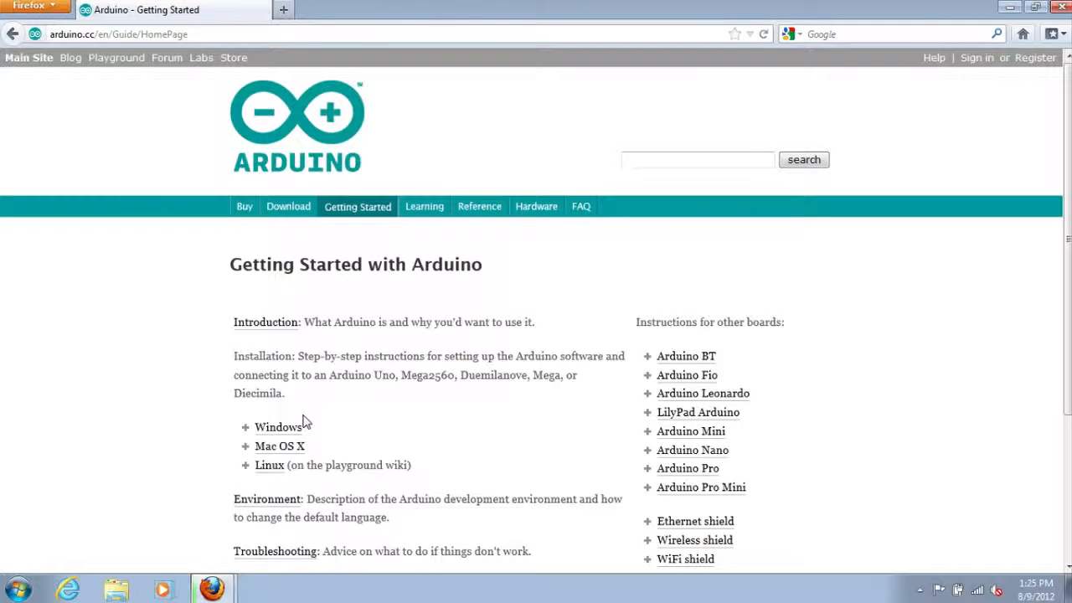
left_click(280, 432)
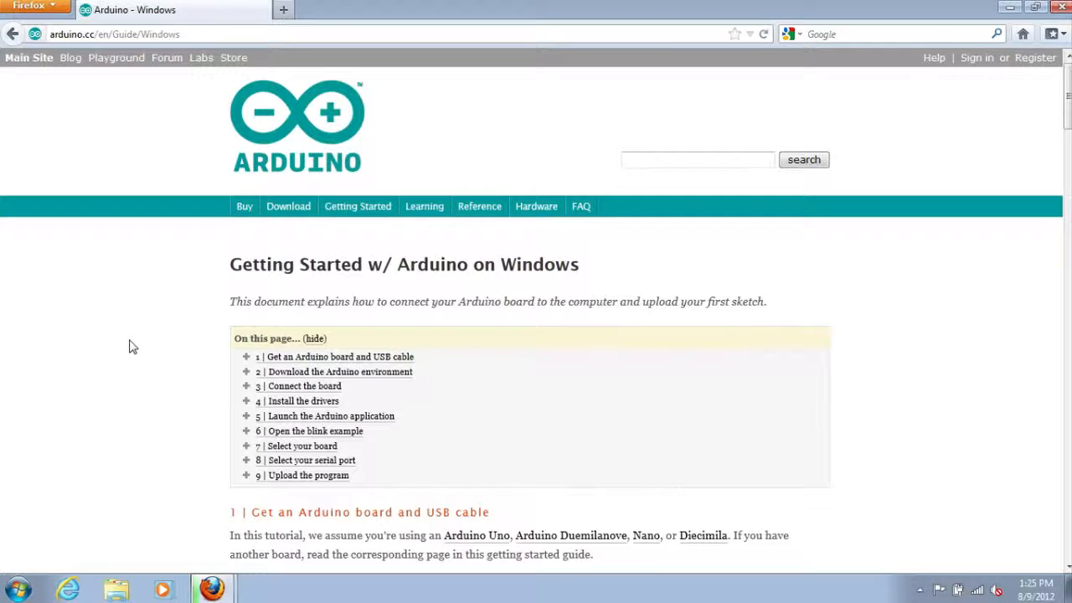
scroll(131, 346, "down", 5)
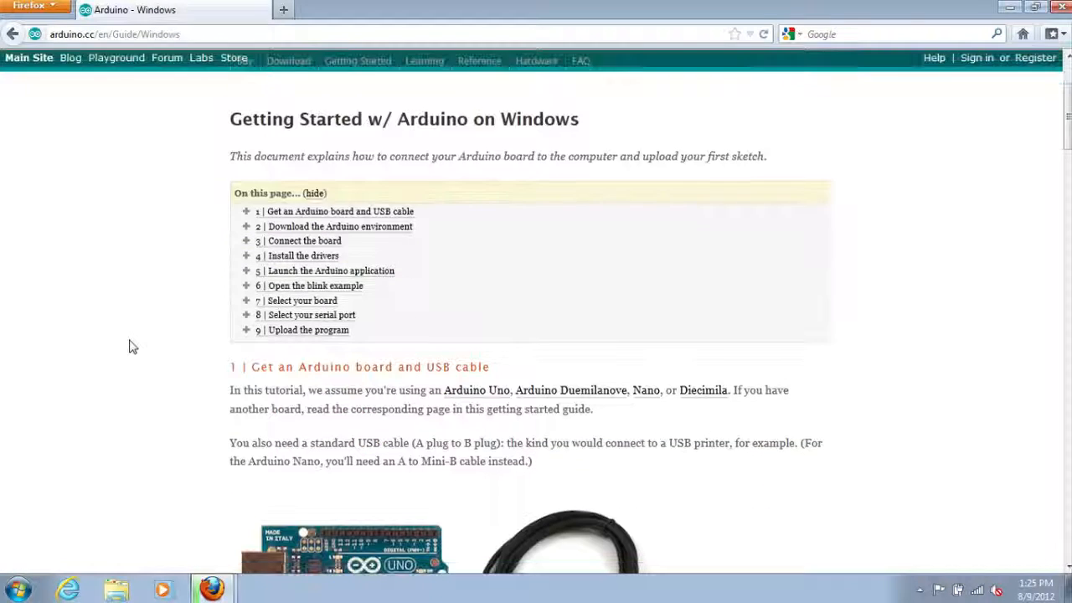
scroll(131, 346, "down", 2)
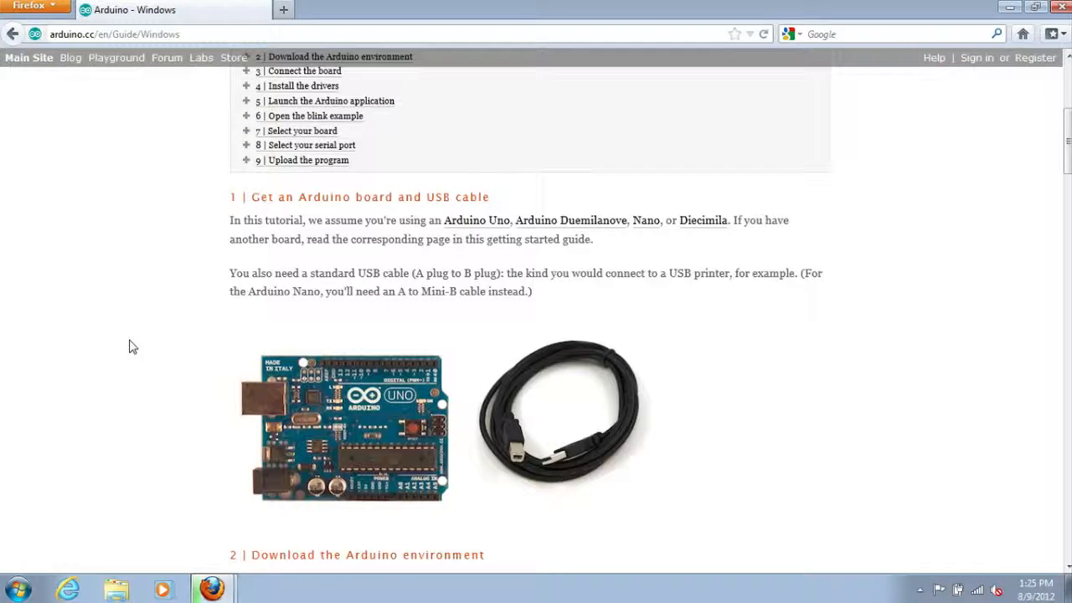
scroll(132, 346, "down", 1)
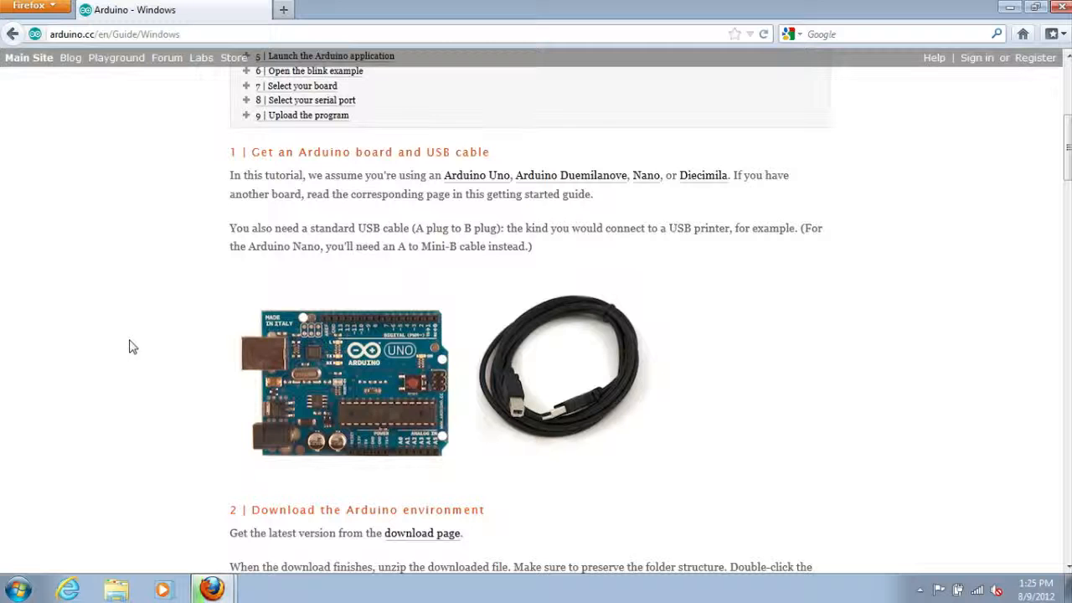
scroll(132, 346, "down", 5)
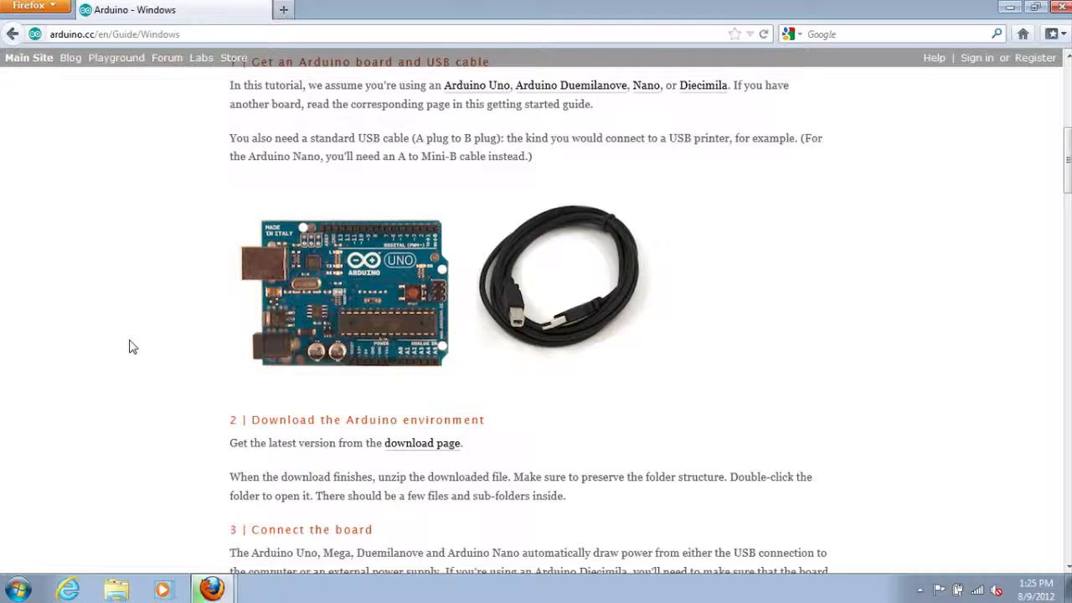
scroll(131, 346, "down", 3)
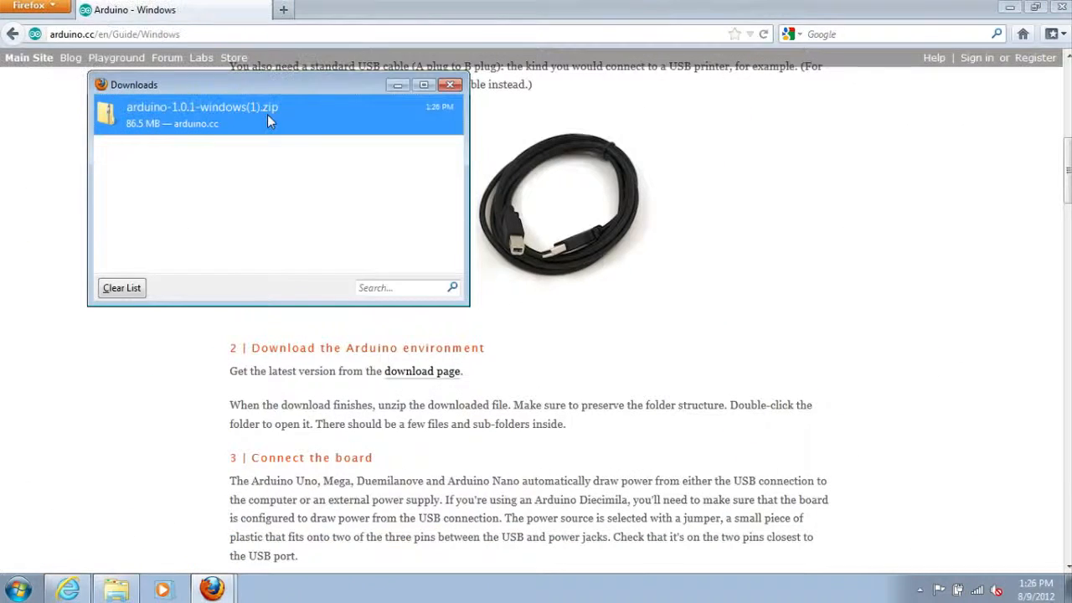
Extract arduino-1.0.1-windows.zip from the download's containing folder to the default destination and open the extracted arduino-1.0.1 folder
right_click(267, 115)
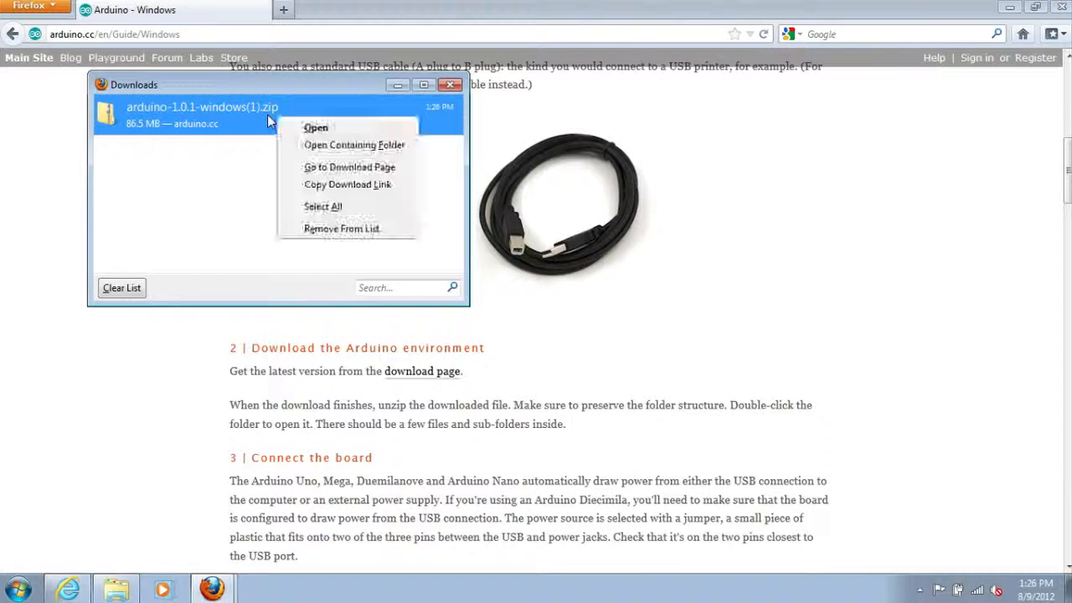
left_click(316, 147)
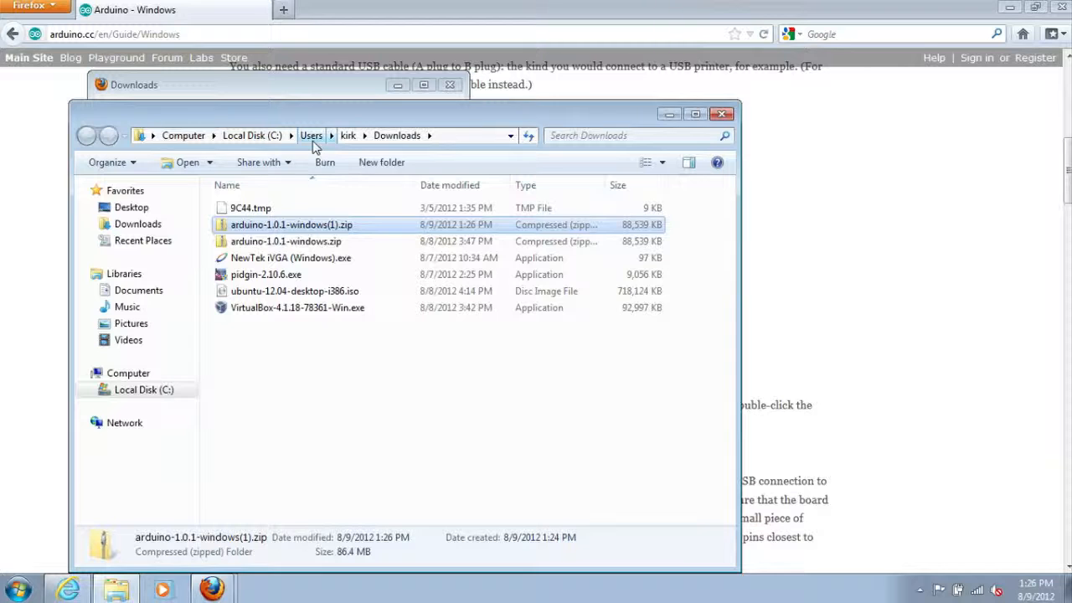
left_click(322, 244)
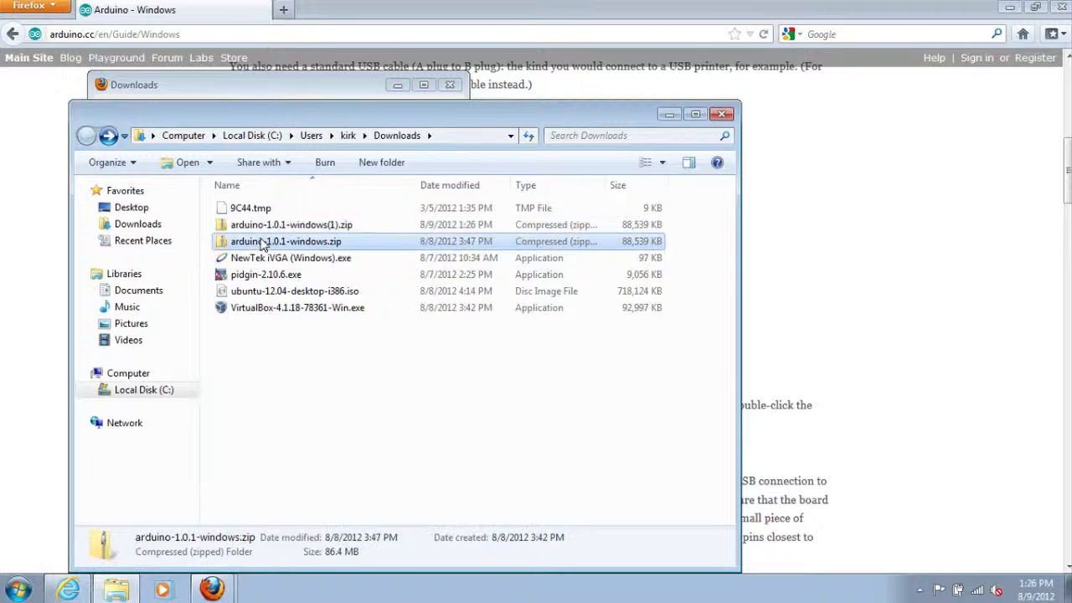
right_click(261, 238)
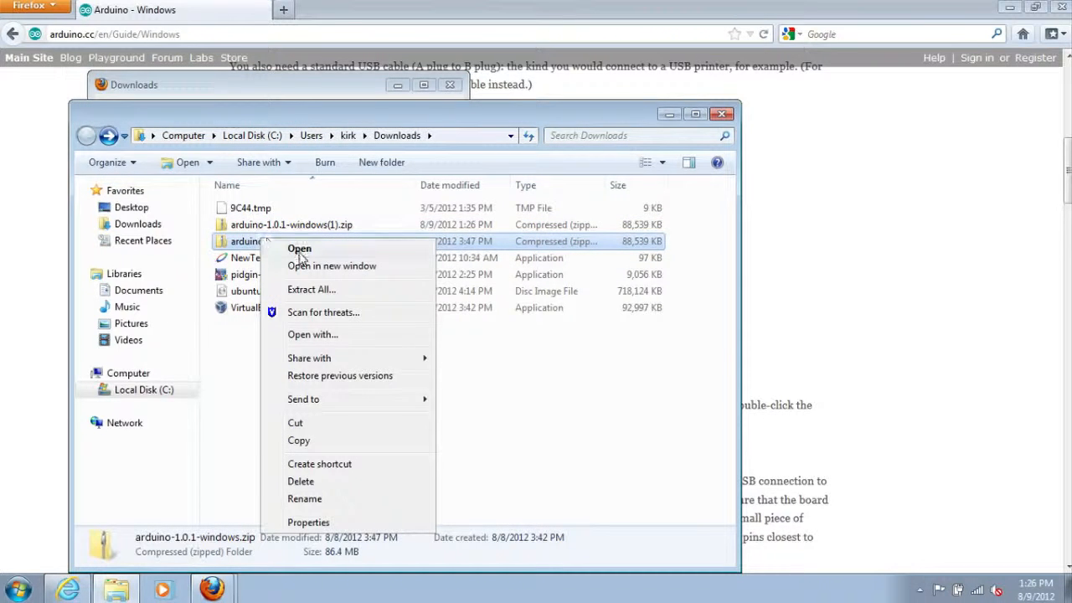
left_click(310, 290)
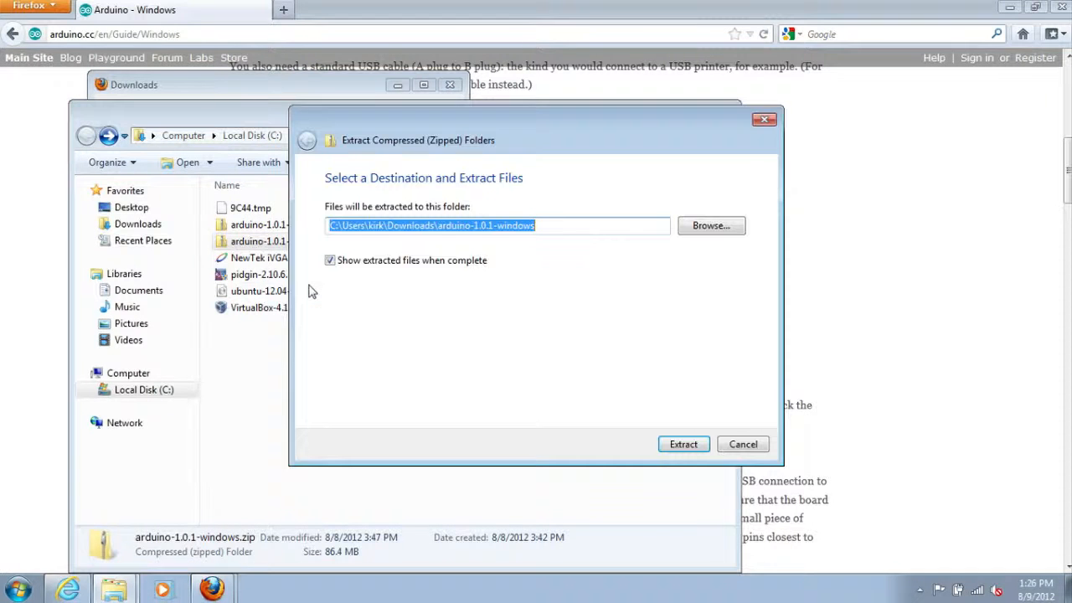
left_click(685, 449)
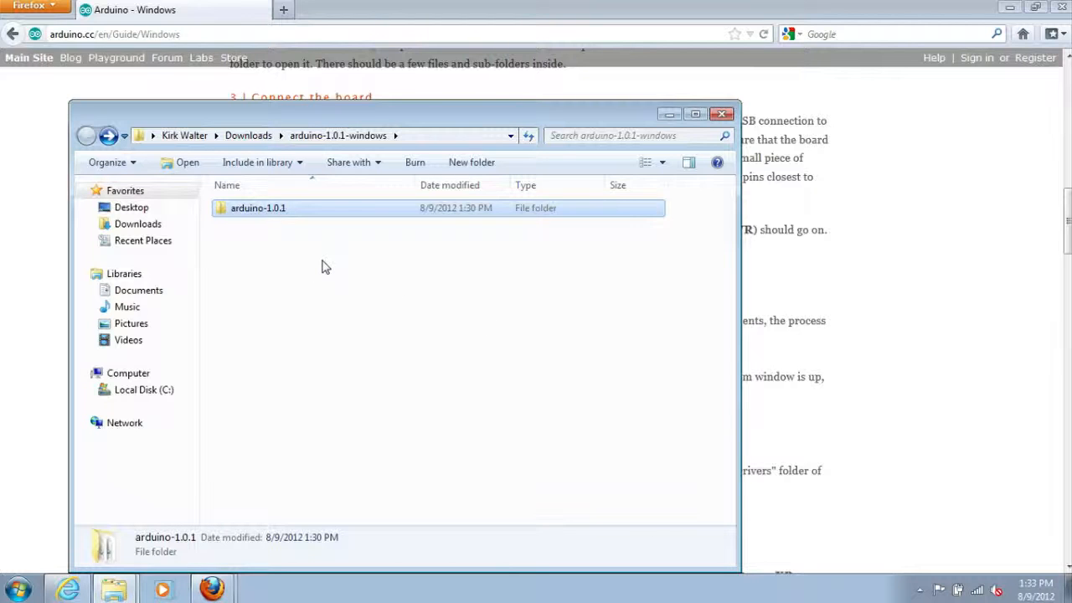
double_click(248, 216)
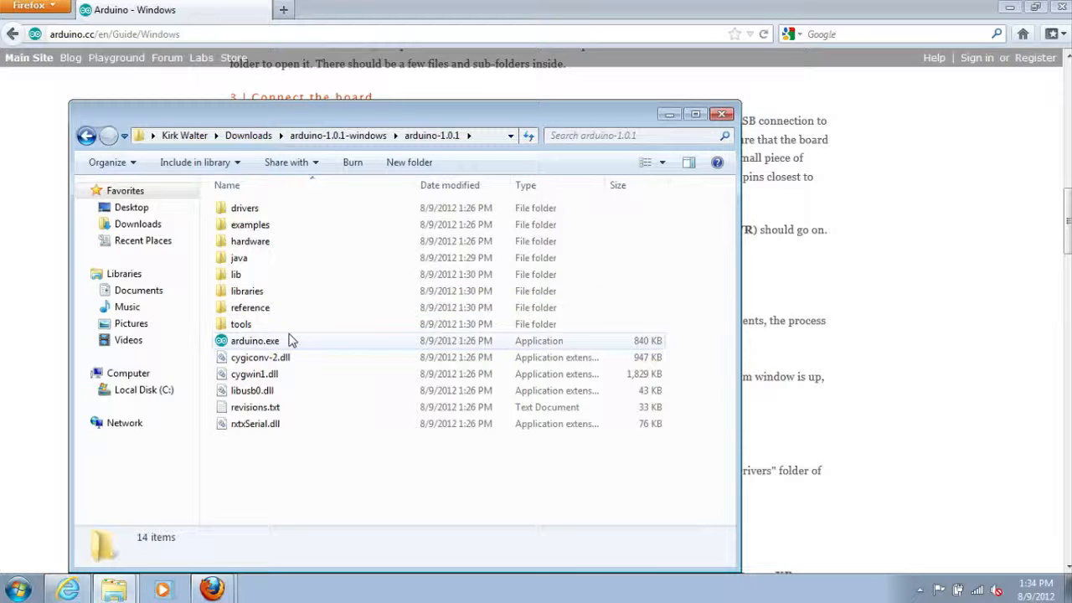
Return to the Windows guide and read the sections on connecting the board and installing the Arduino Uno drivers
left_click(909, 95)
scroll(909, 96, "up", 2)
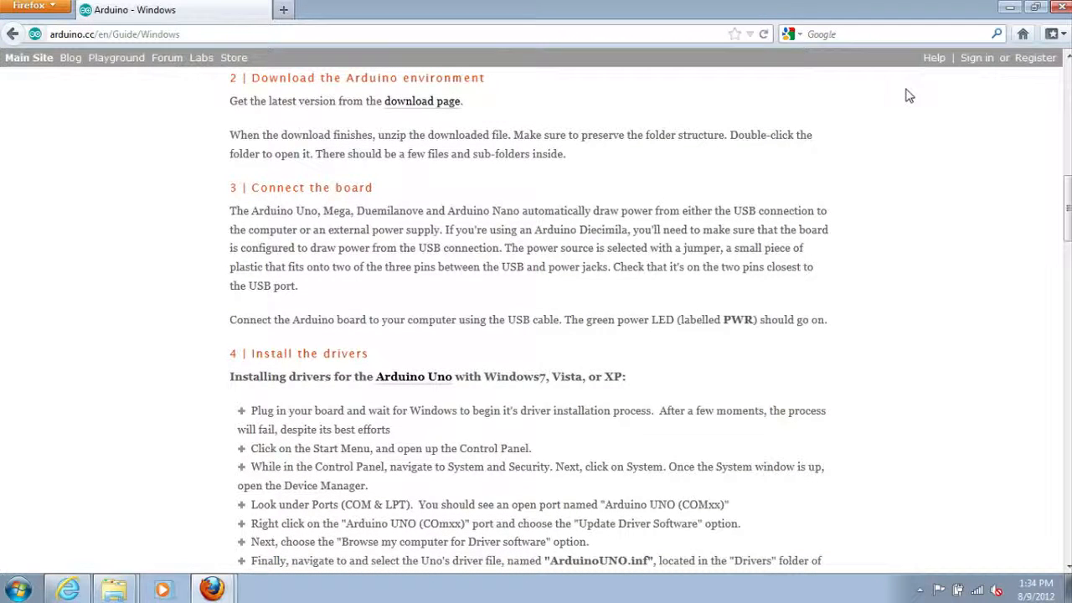
scroll(909, 96, "down", 1)
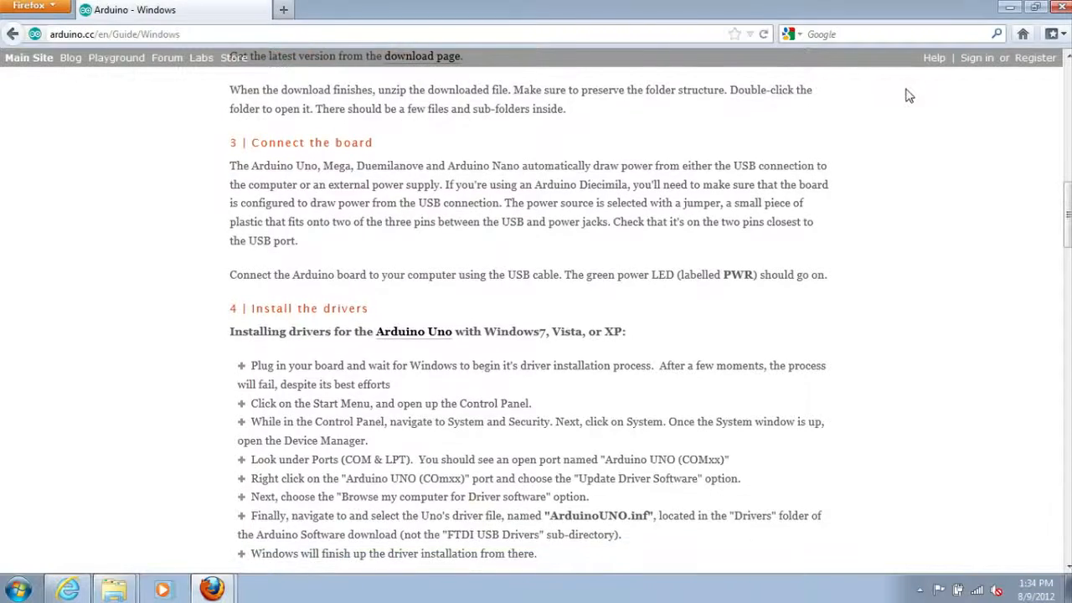
scroll(909, 95, "down", 1)
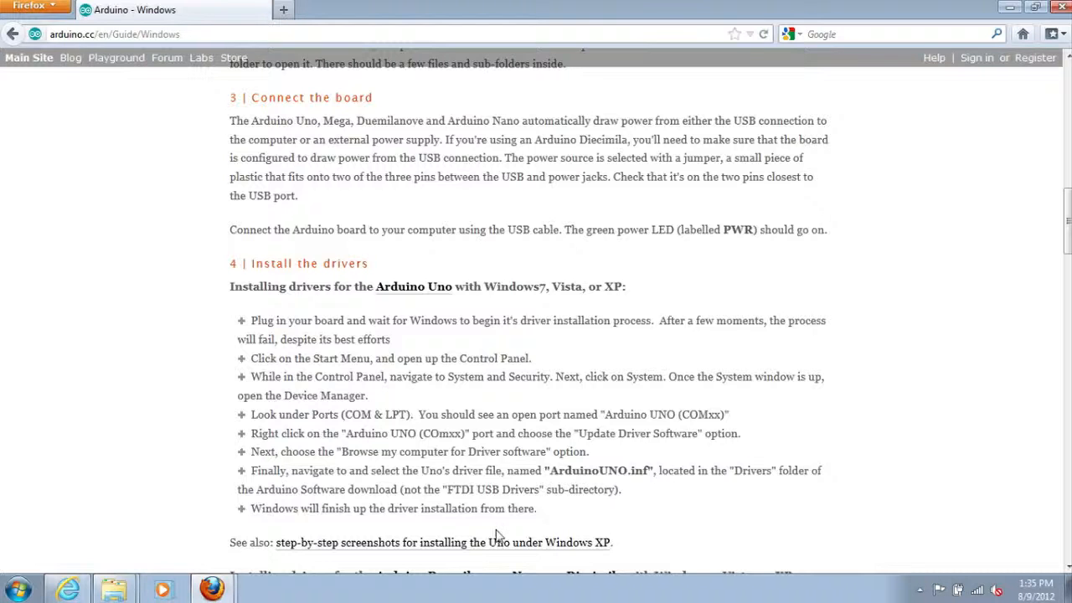
Open Device Manager from the Control Panel's System page and place its window beside the driver instructions
left_click(15, 590)
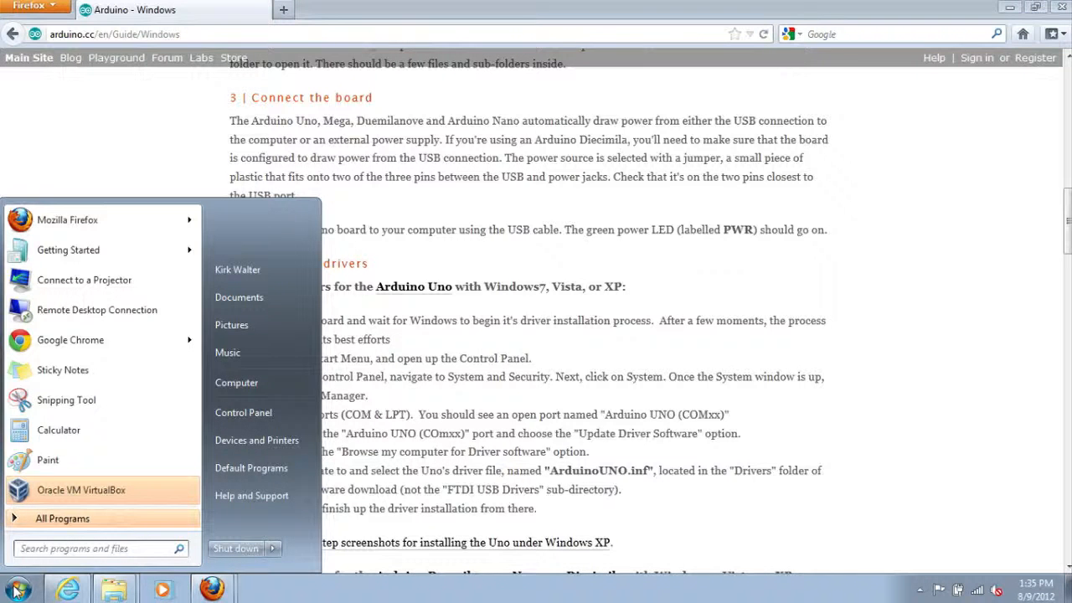
left_click(222, 423)
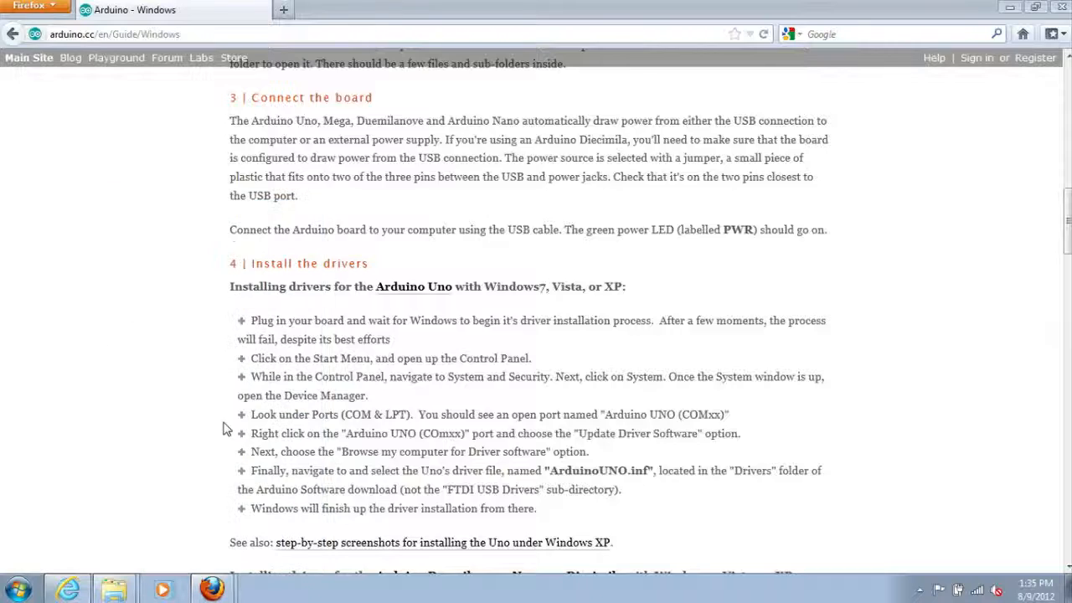
left_click_drag(418, 94, 602, 87)
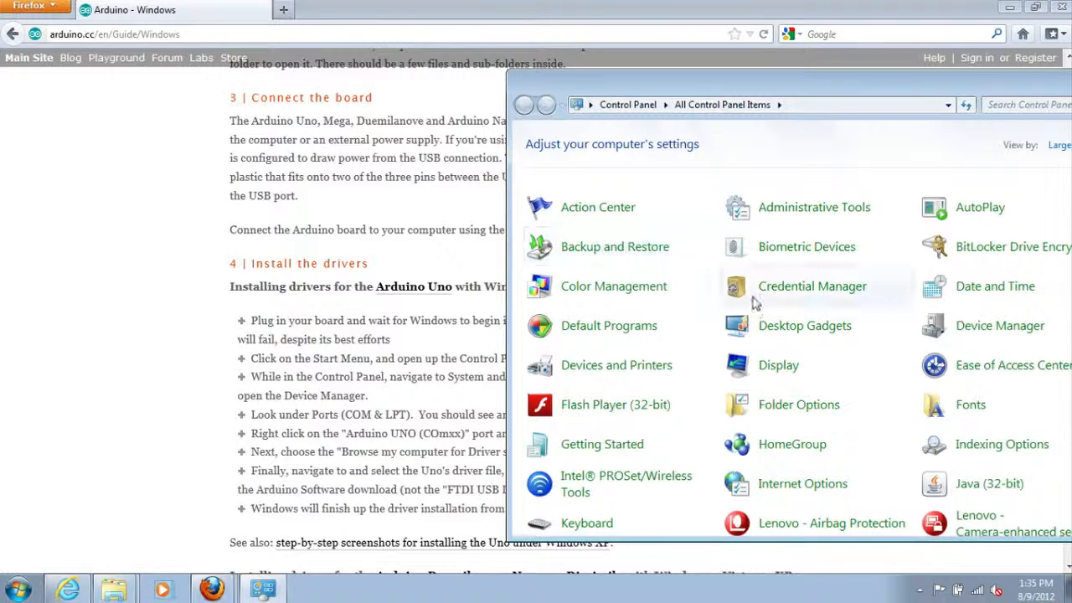
scroll(756, 310, "down", 1)
scroll(757, 309, "down", 6)
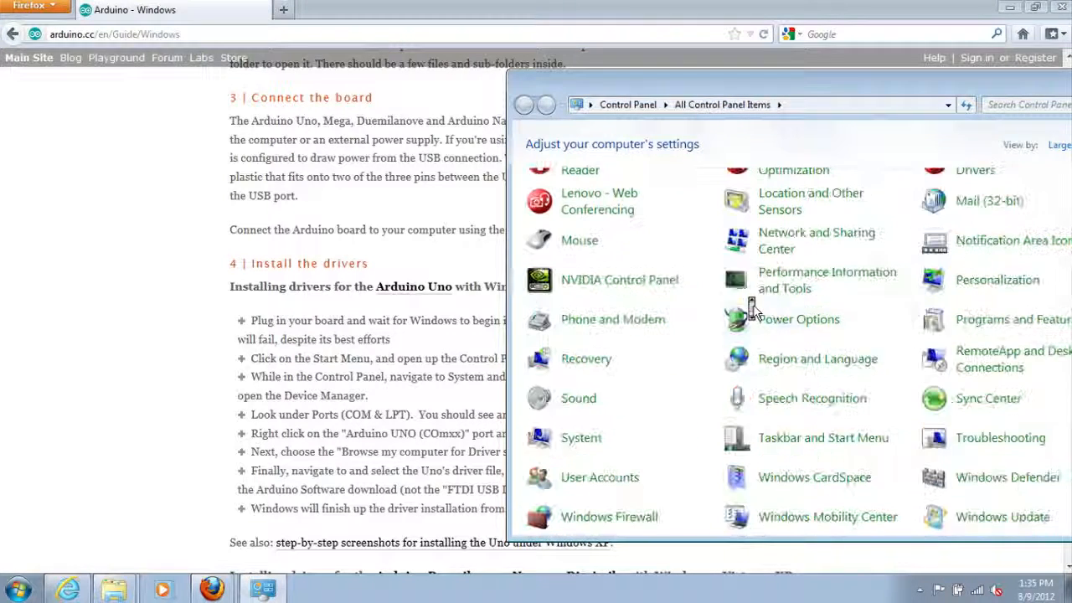
left_click(575, 440)
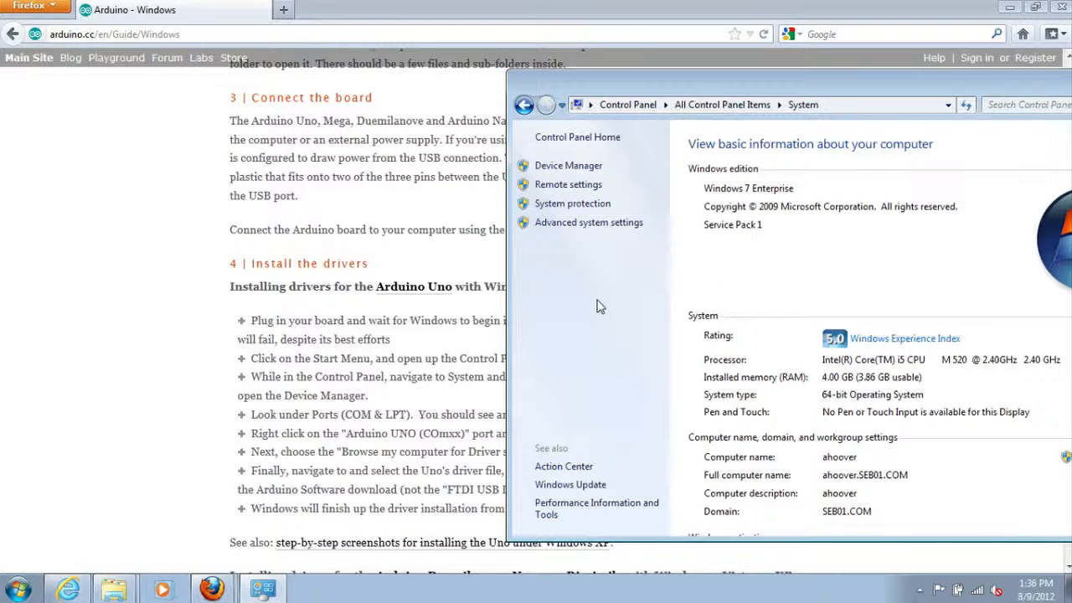
left_click(554, 167)
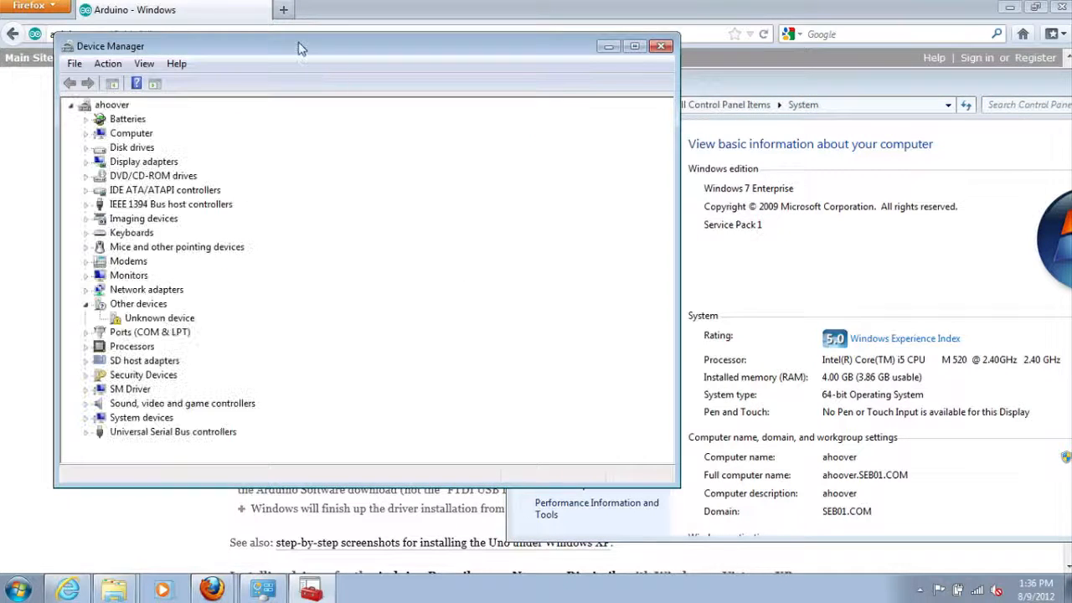
left_click_drag(302, 48, 791, 67)
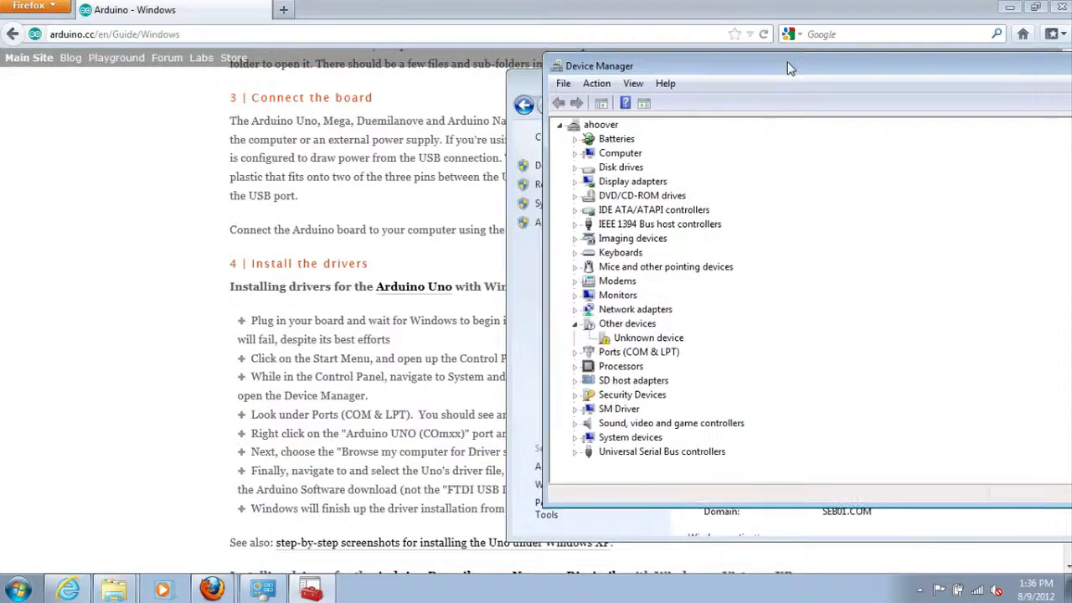
Expand Ports (COM & LPT) and start a driver update for the Unknown device, choosing to browse the computer for driver software
left_click(574, 353)
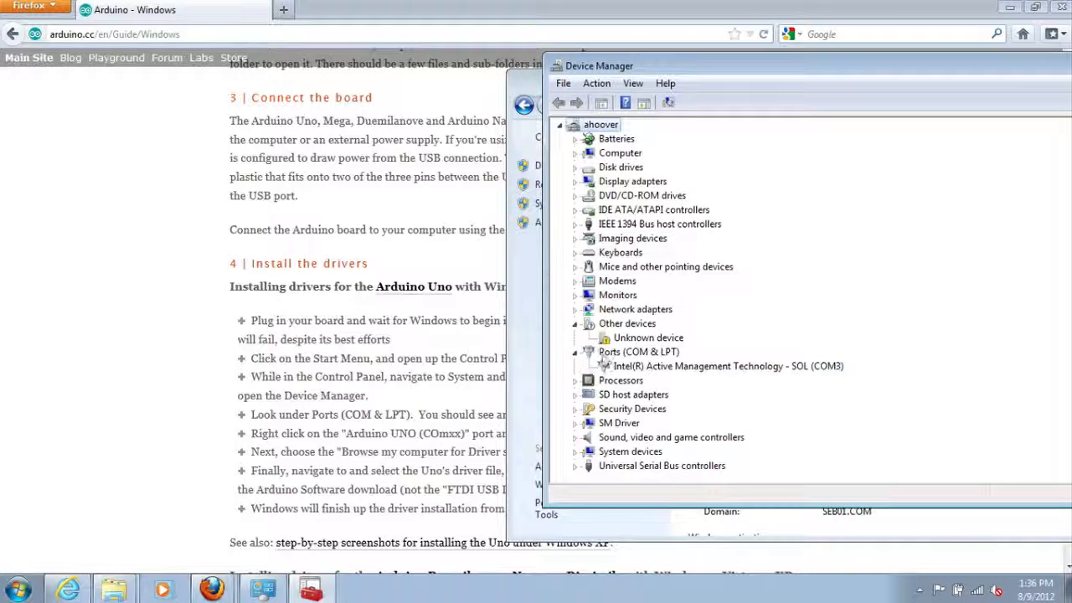
right_click(644, 337)
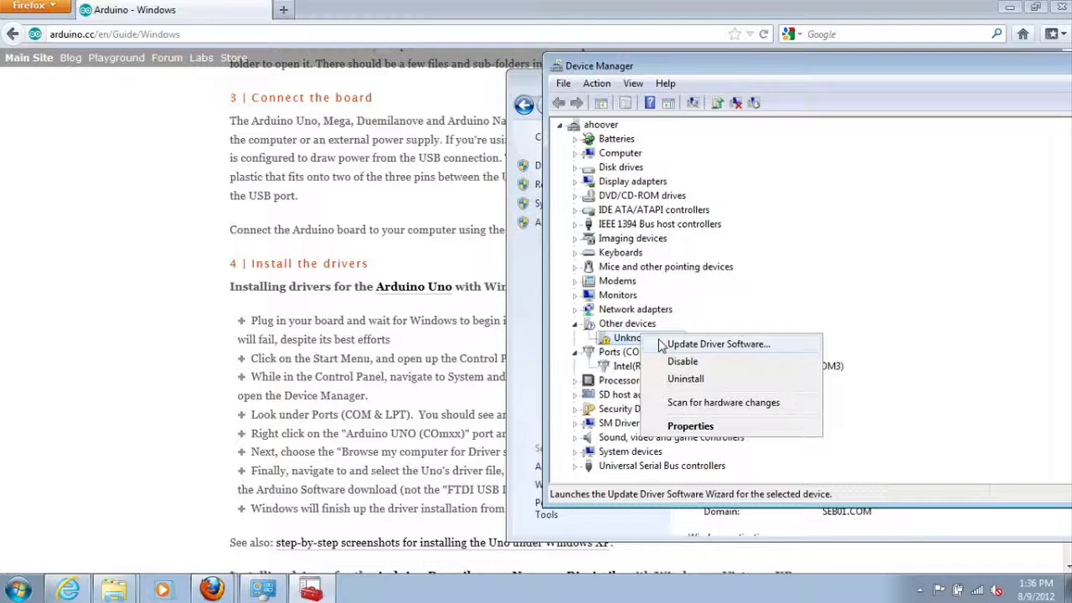
left_click(704, 344)
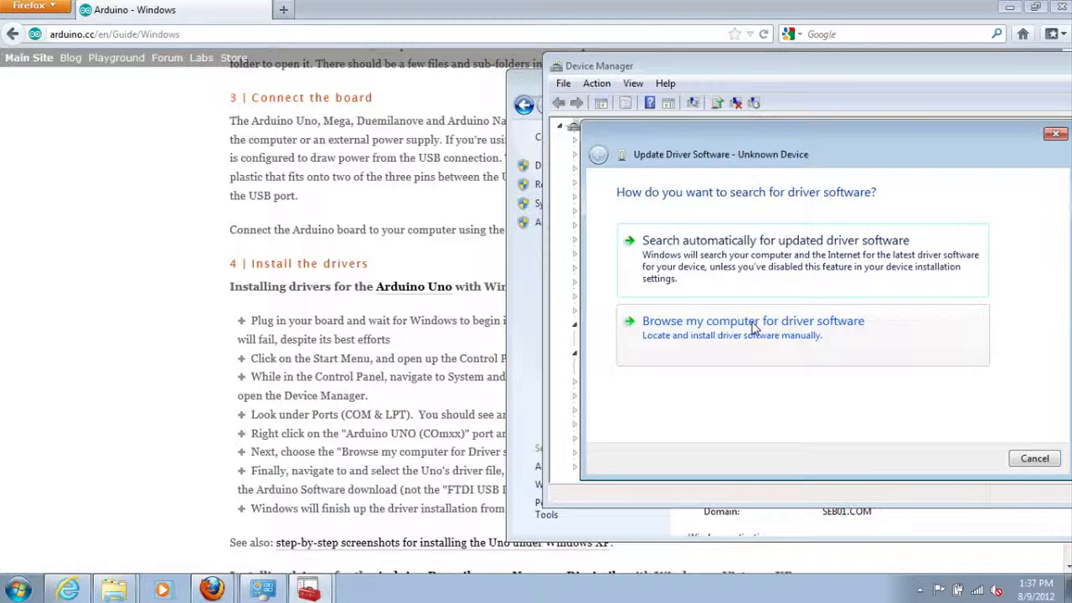
left_click(753, 328)
Set the driver search location to the drivers folder inside Downloads\arduino-1.0.1-windows\arduino-1.0.1, not its FTDI USB Drivers subfolder
left_click(957, 251)
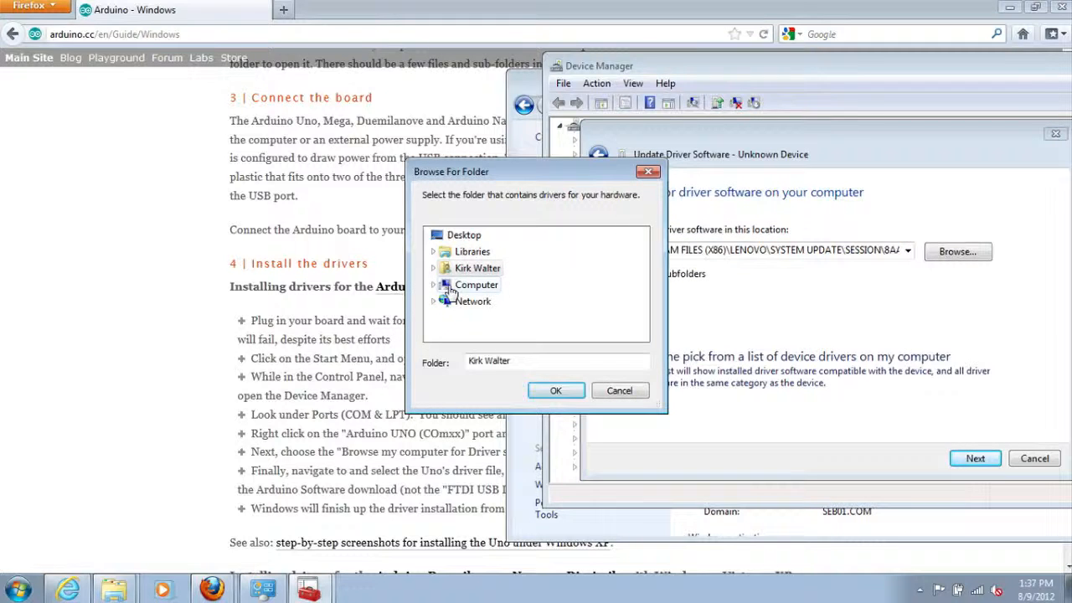
left_click(433, 268)
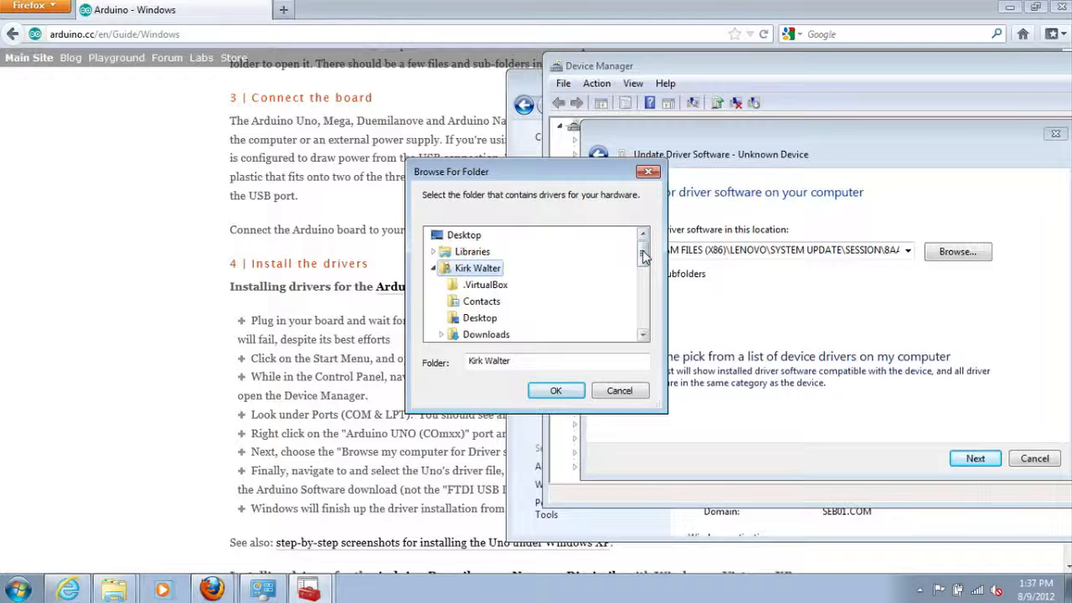
left_click_drag(644, 256, 645, 277)
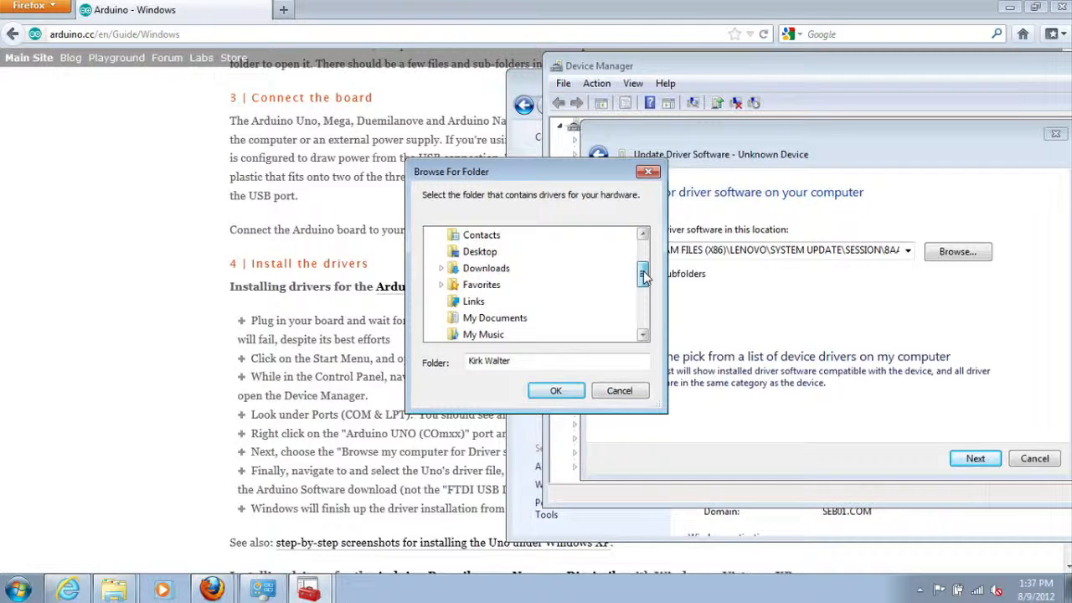
left_click(442, 268)
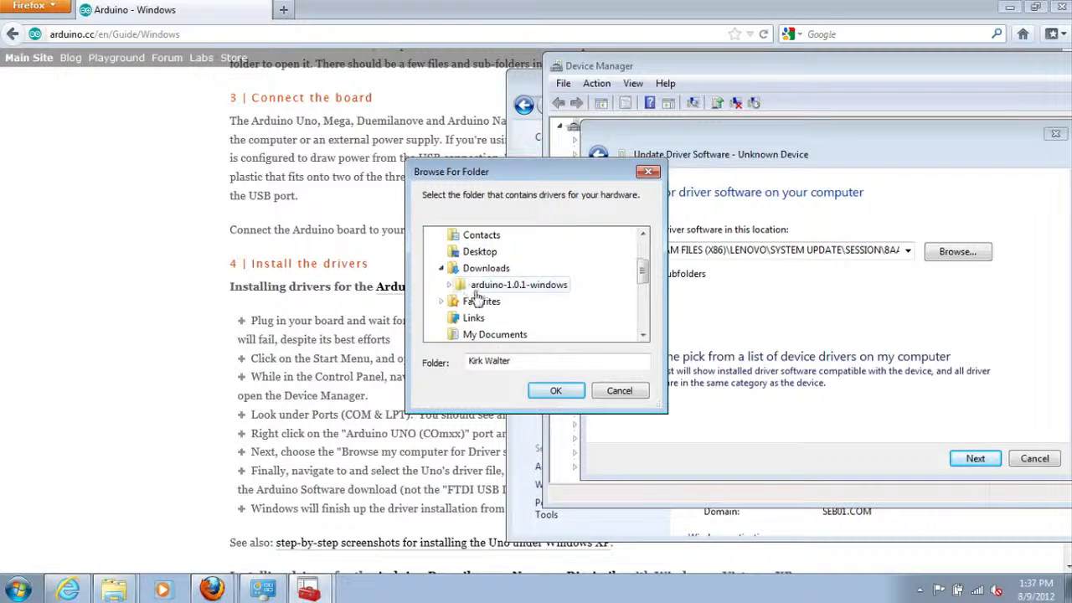
left_click(449, 287)
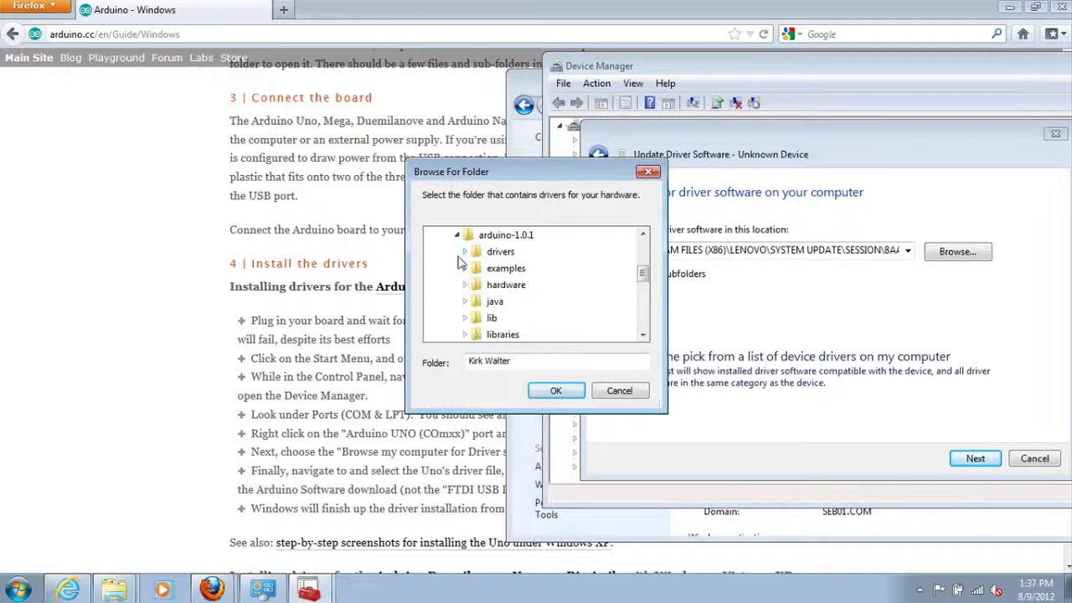
left_click(465, 254)
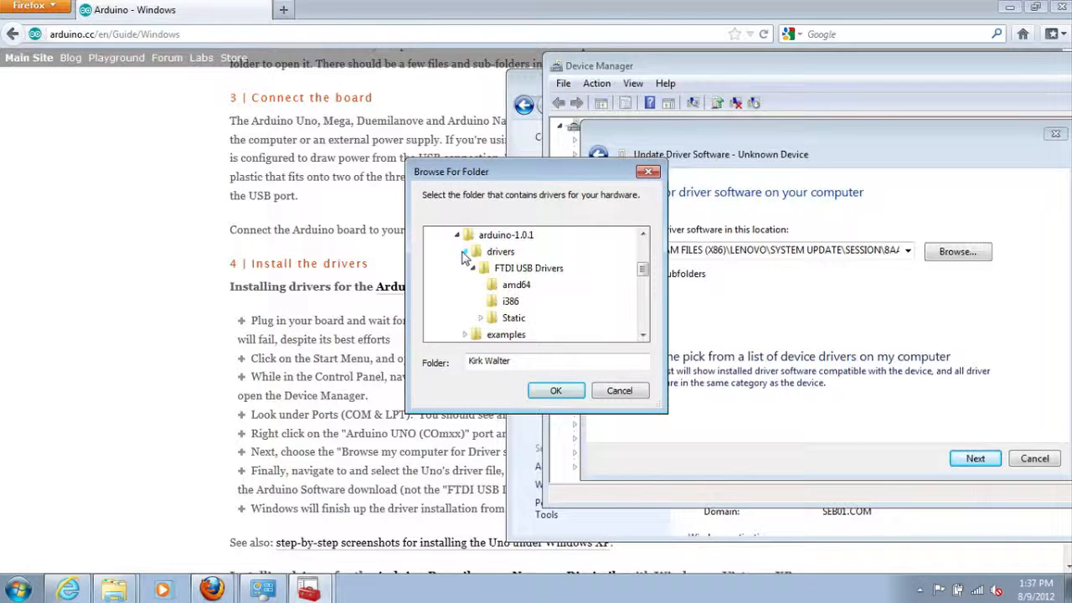
left_click(474, 268)
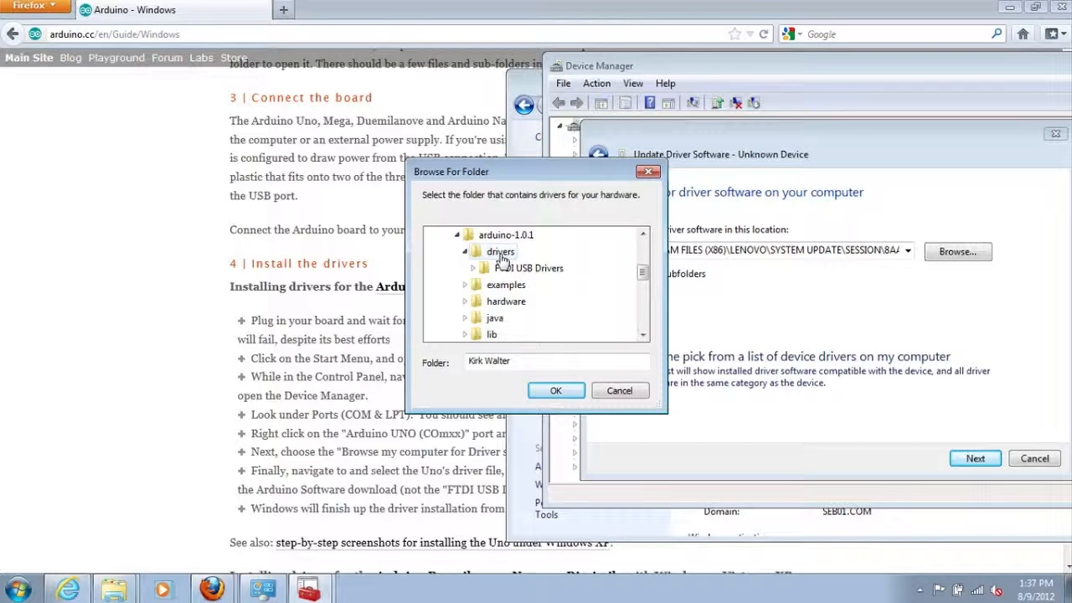
left_click(501, 253)
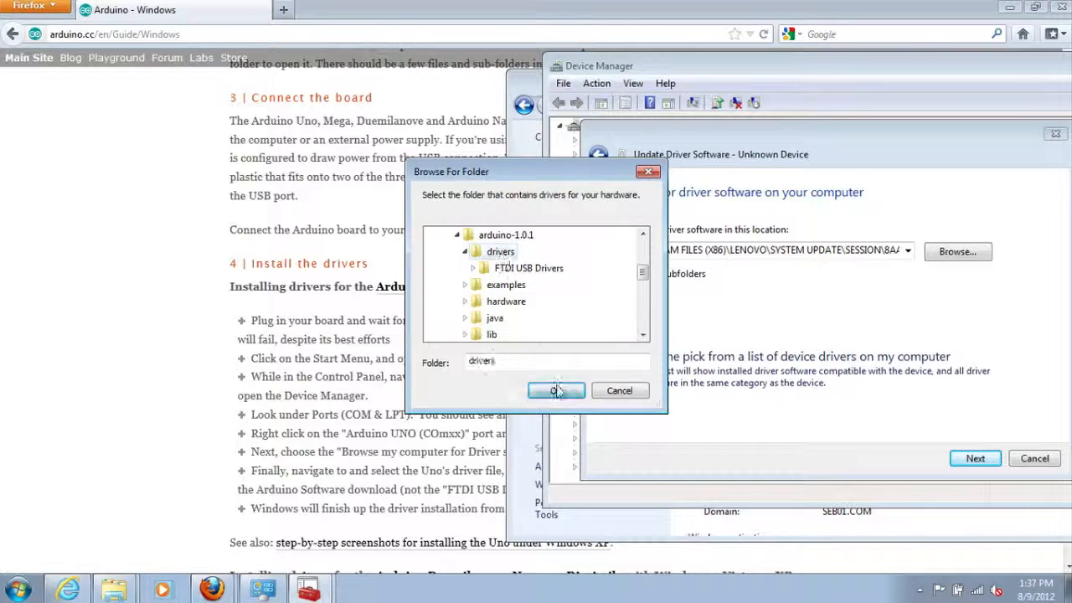
left_click(555, 390)
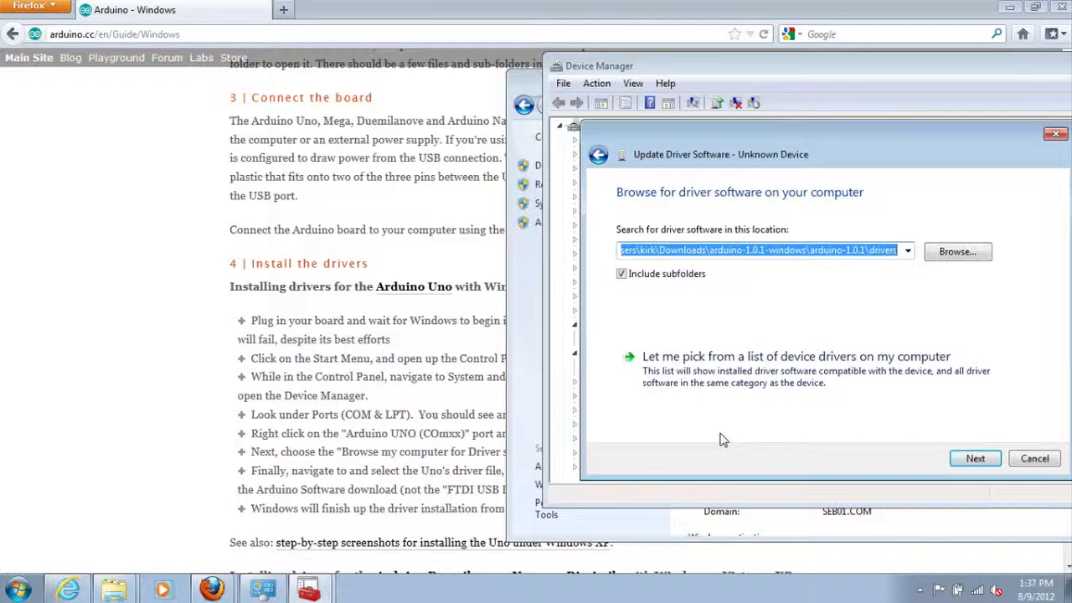
Install the unverified Arduino driver software anyway, then close the update wizard and Device Manager
left_click(975, 459)
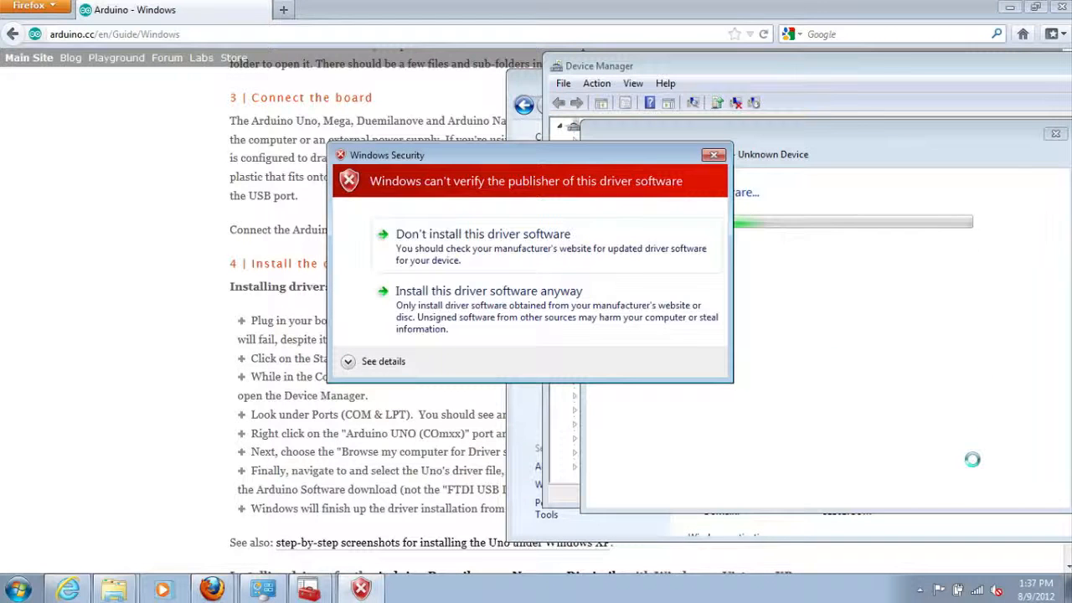
left_click(505, 289)
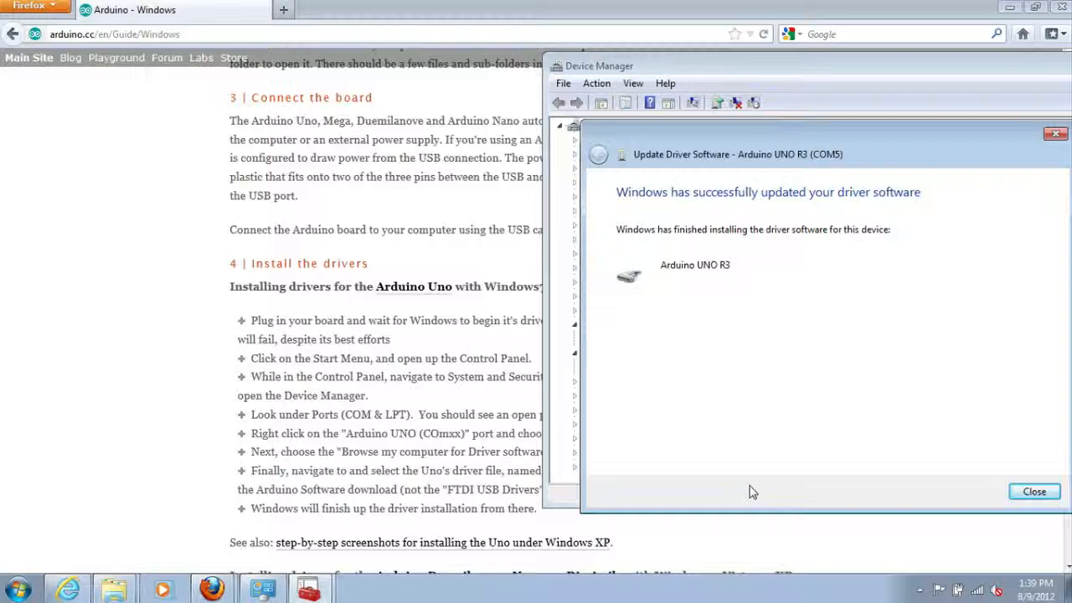
left_click(1022, 494)
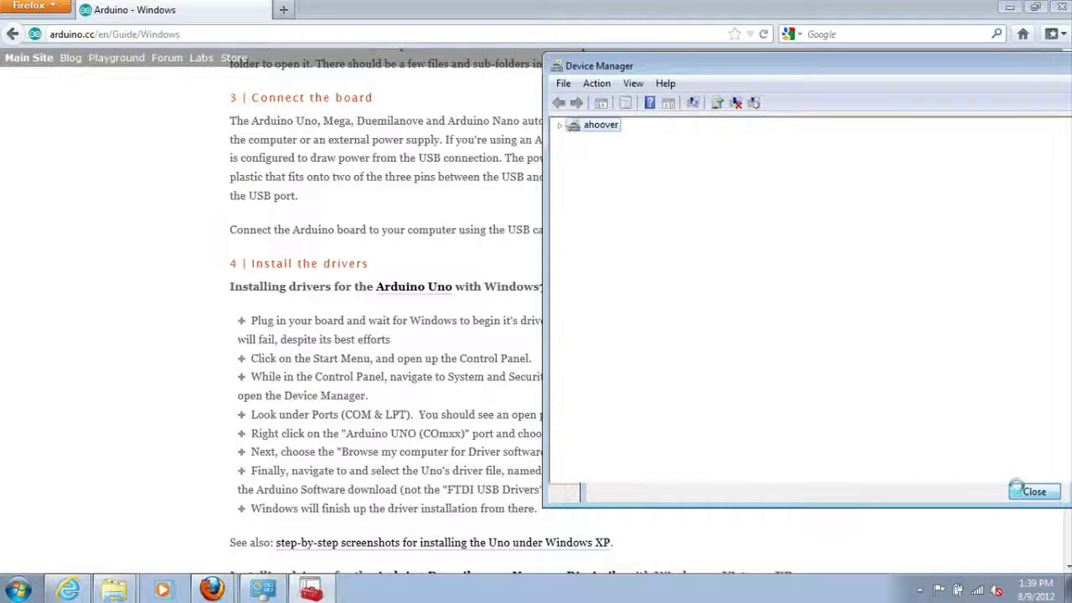
left_click_drag(719, 63, 712, 66)
left_click(557, 86)
left_click(563, 126)
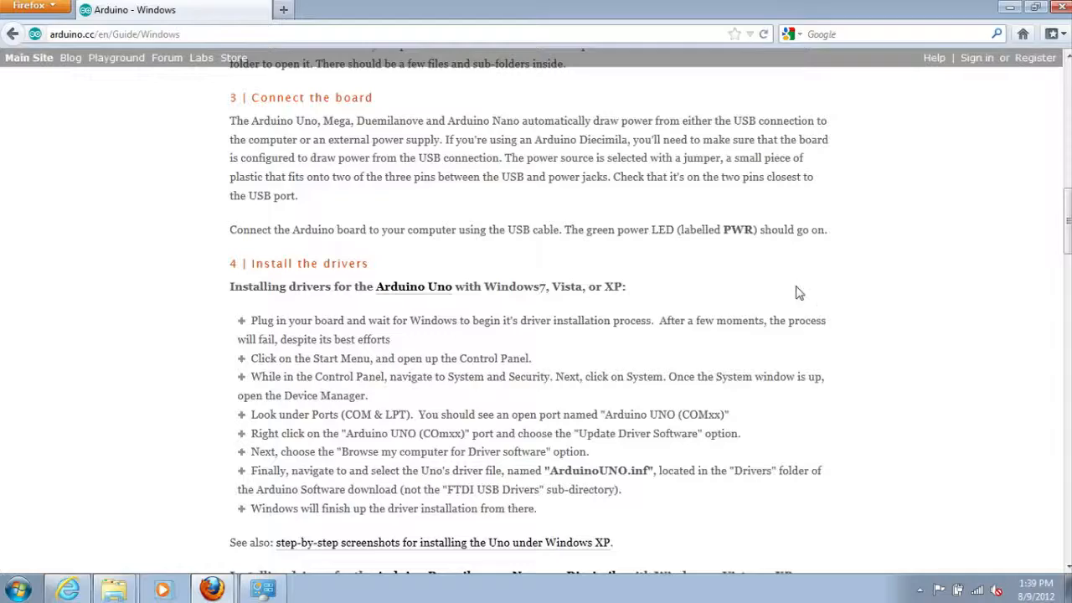
Check the guide's instructions for launching the application, then run arduino.exe from the extracted arduino-1.0.1 folder despite the security warning
scroll(904, 312, "down", 1)
scroll(904, 312, "down", 4)
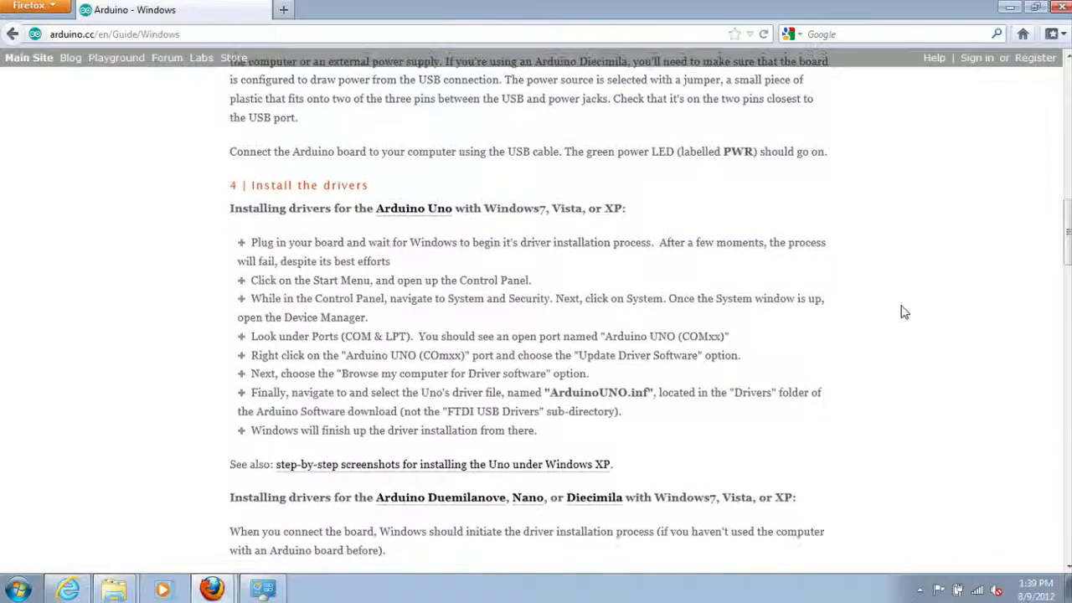
scroll(904, 312, "down", 15)
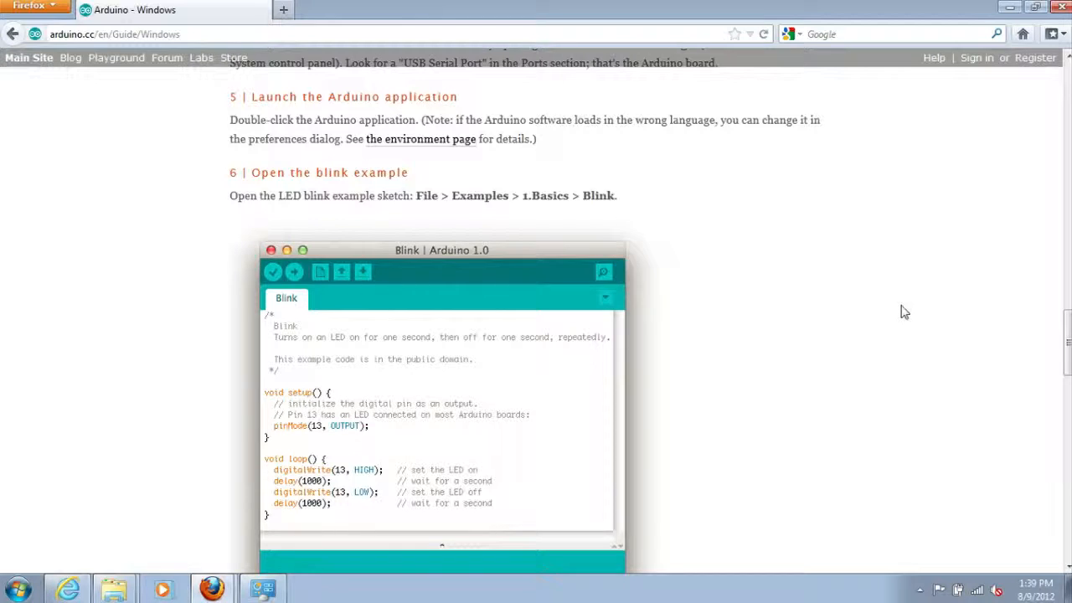
scroll(904, 312, "up", 1)
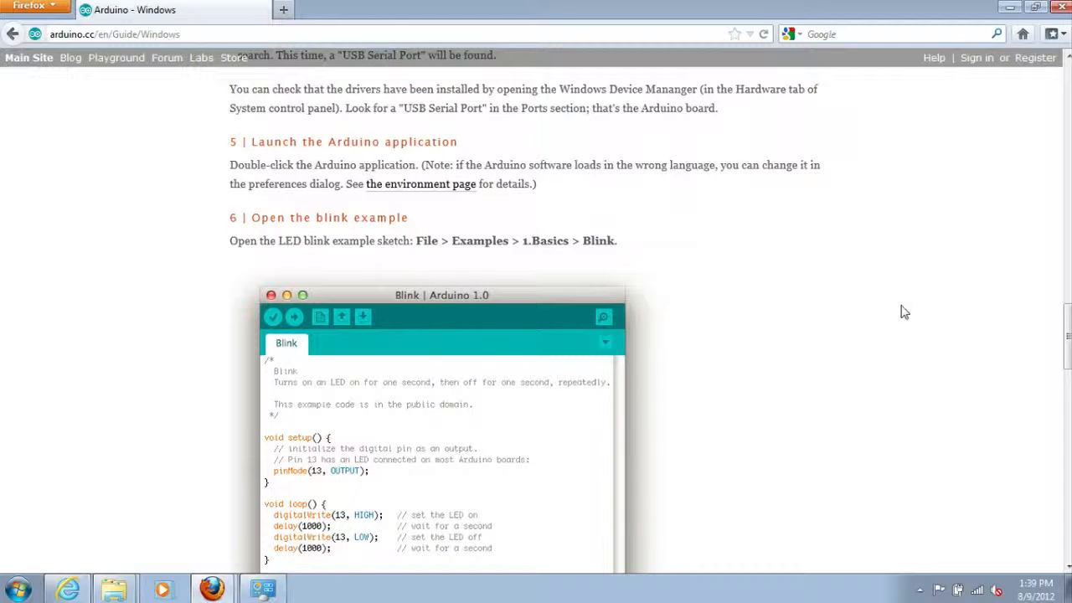
key("alt+Tab")
key("alt+Tab")
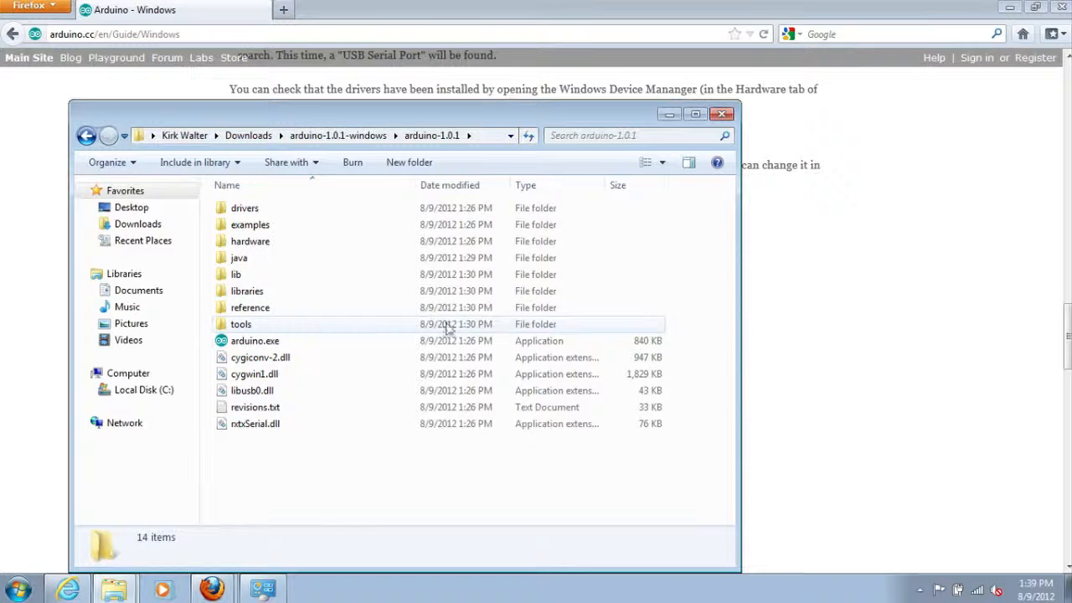
left_click(263, 347)
double_click(263, 347)
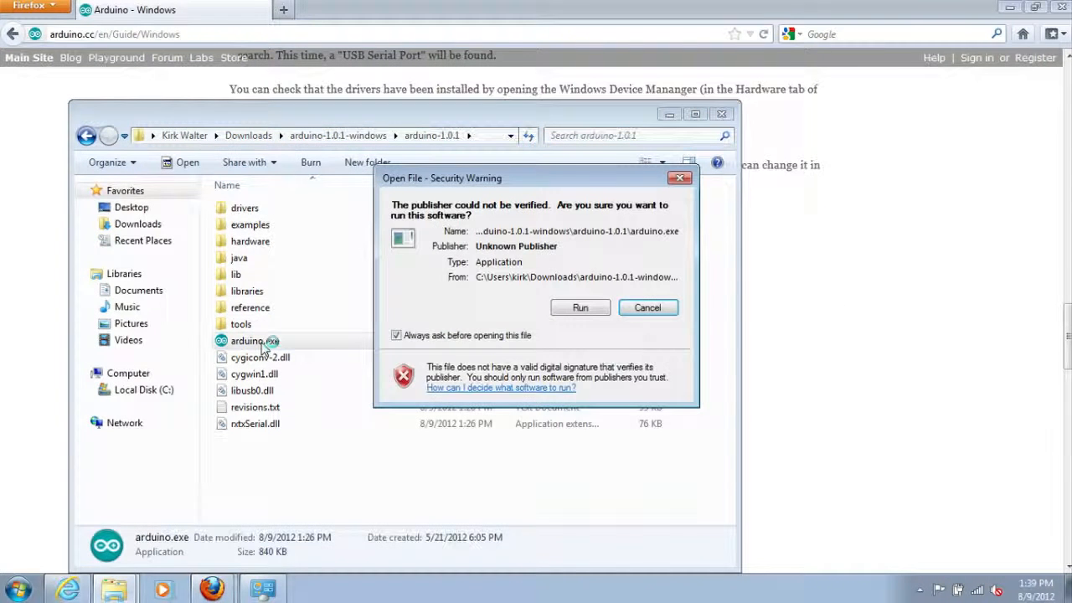
left_click(581, 308)
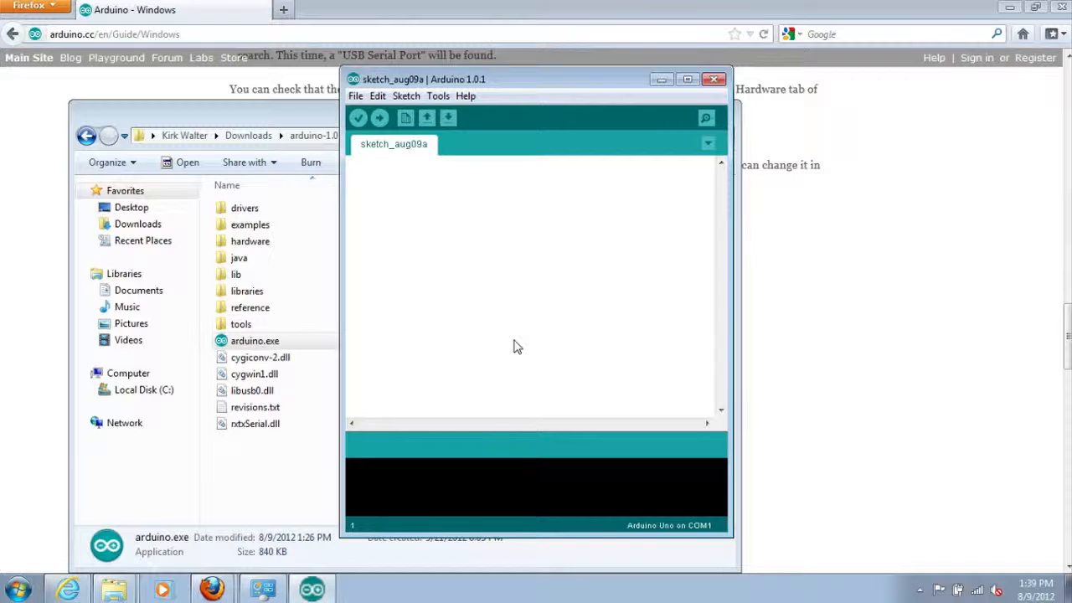
Open the Blink example from the 01.Basics examples and move its window clear of the taskbar
left_click(356, 99)
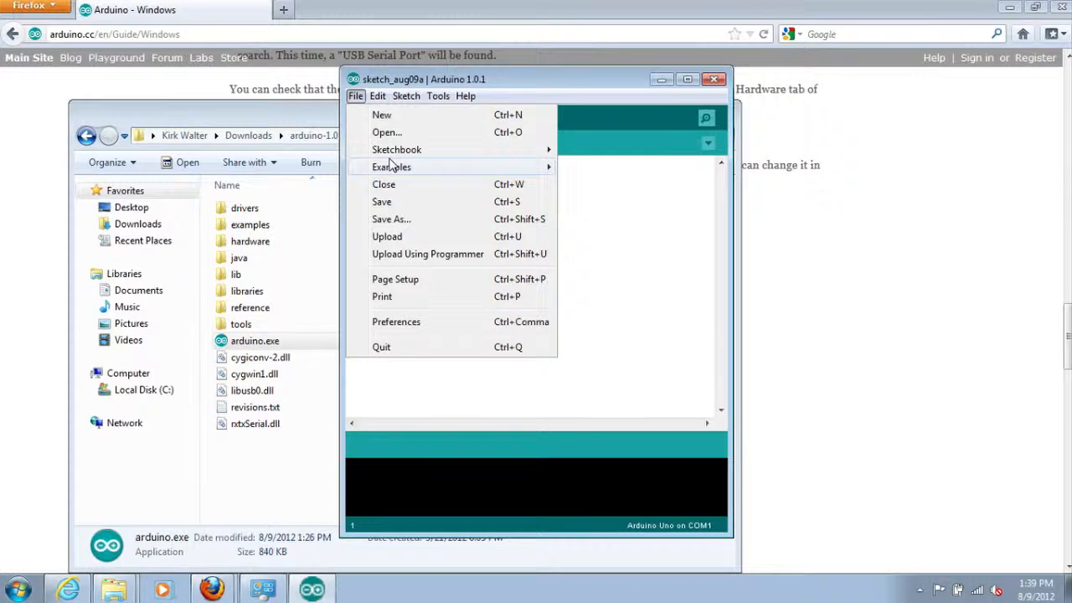
mouse_move(390, 165)
mouse_move(591, 172)
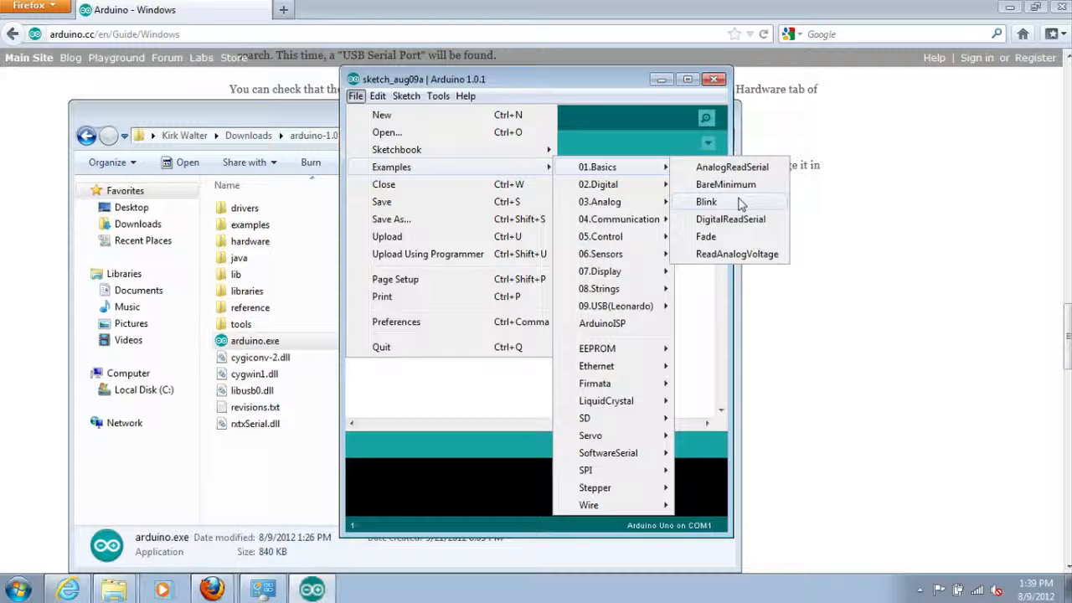
left_click(706, 201)
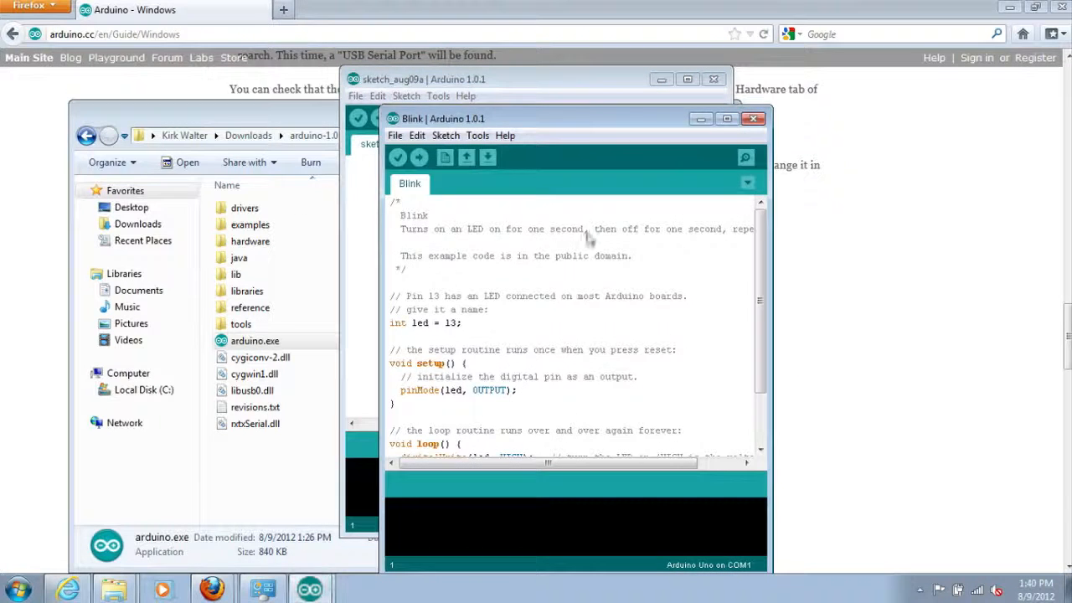
left_click_drag(543, 118, 490, 63)
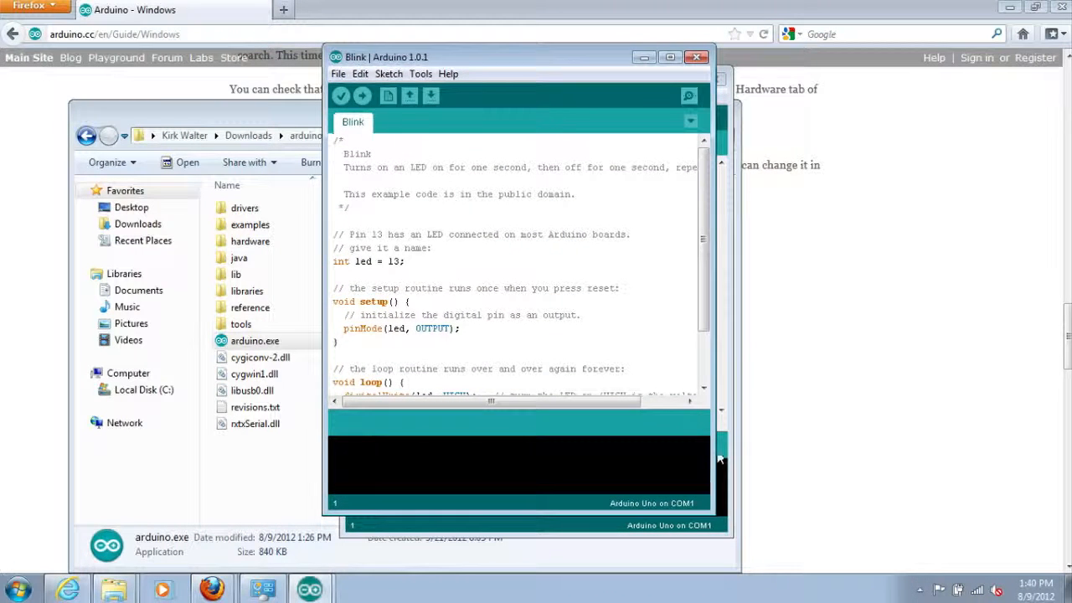
Select COM5 as the serial port for the Arduino Uno and upload the Blink sketch to the board
left_click(421, 73)
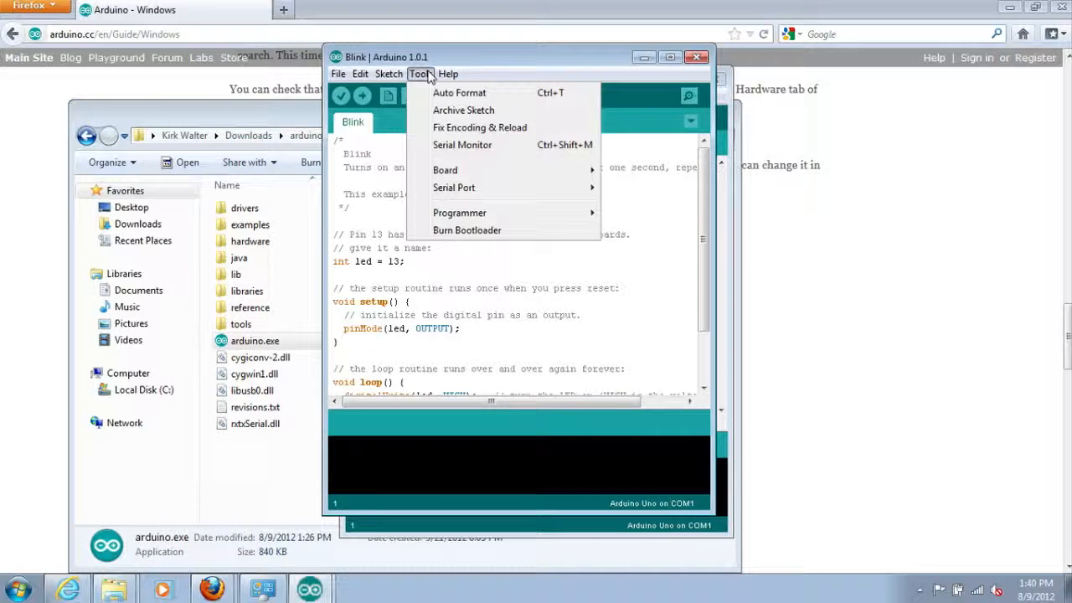
mouse_move(460, 173)
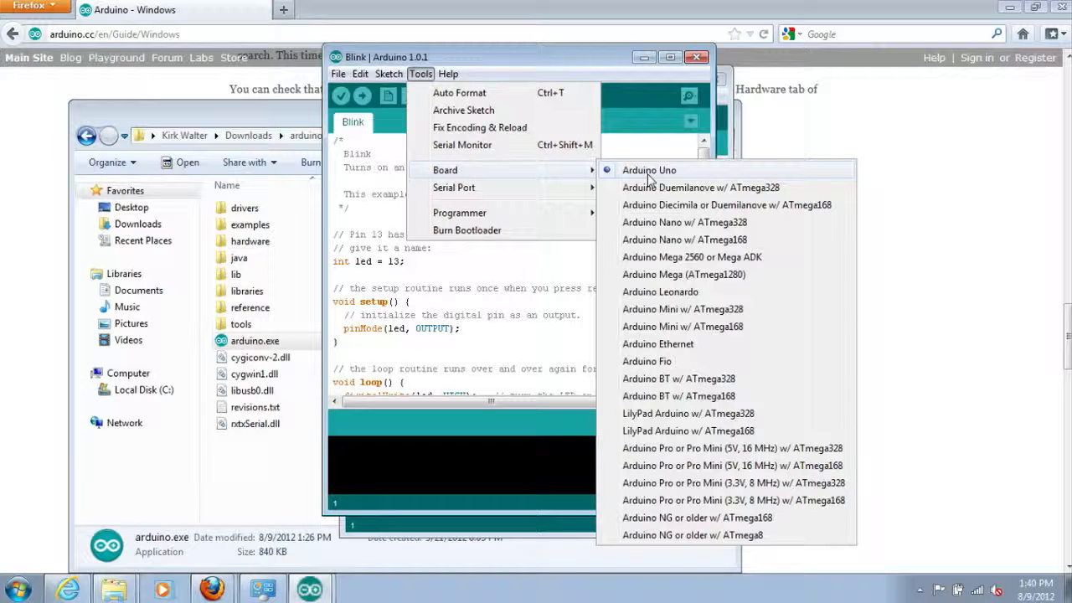
mouse_move(506, 189)
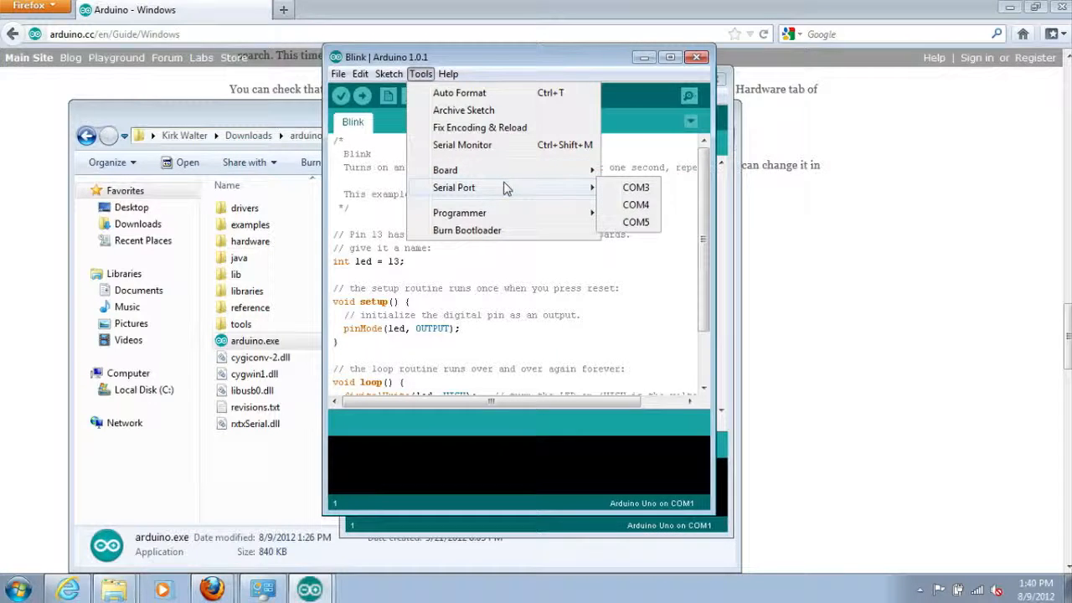
left_click(634, 223)
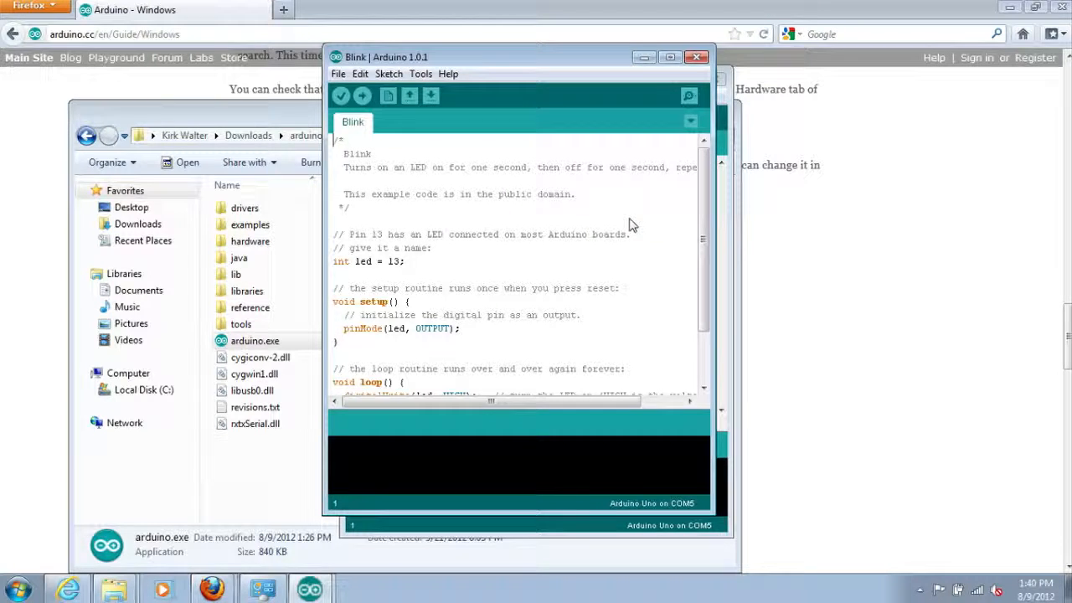
left_click(363, 97)
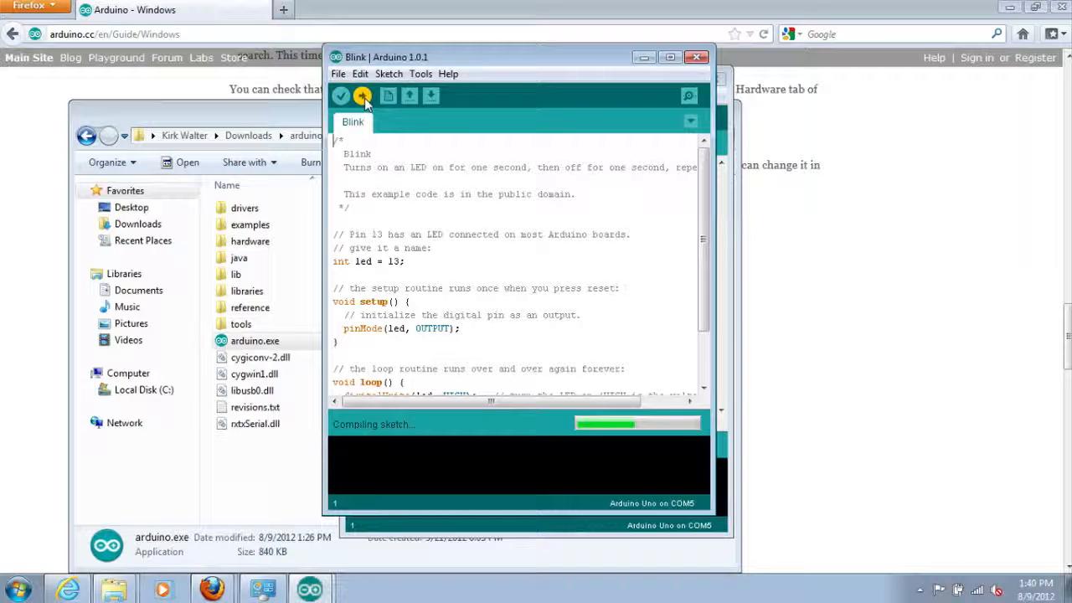